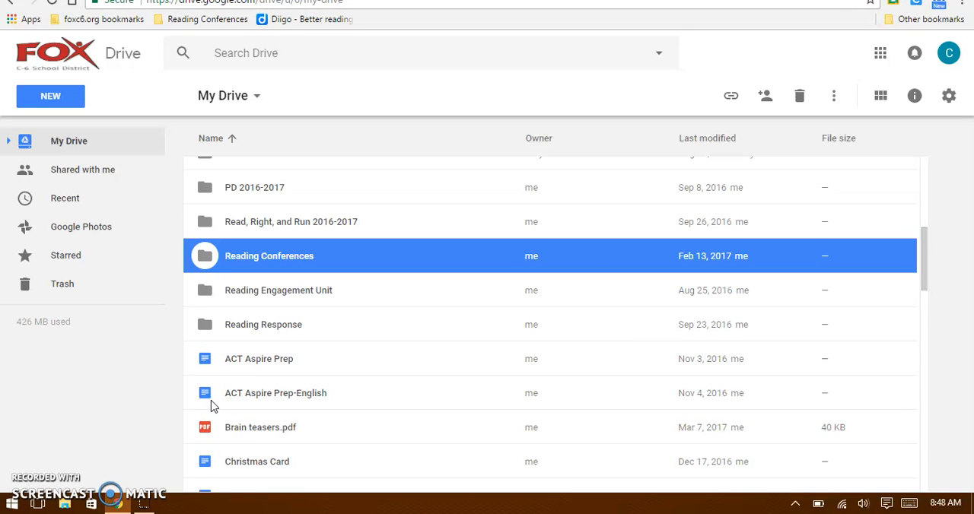
Open the Reading Conferences folder and view the account owner's Group Conferring Notes (Responses) spreadsheet.
double_click(237, 262)
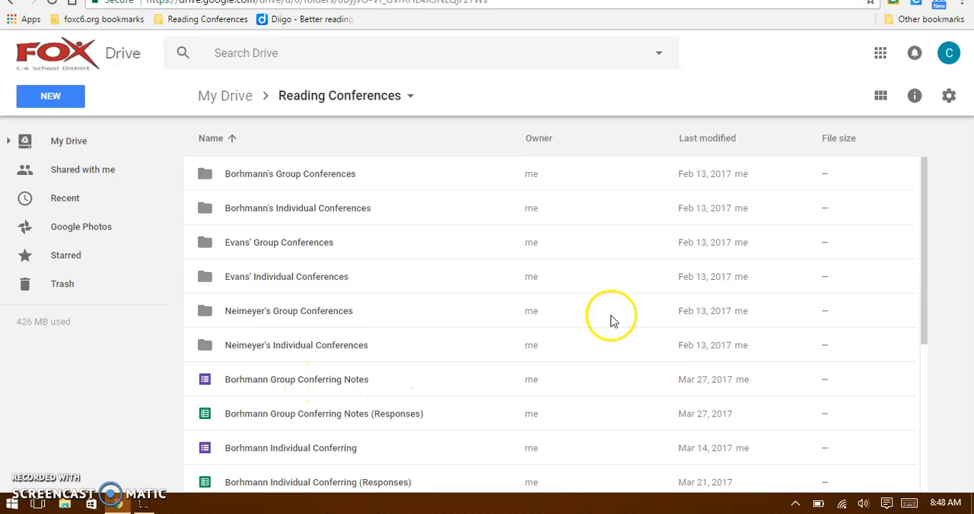
left_click_drag(923, 276, 952, 454)
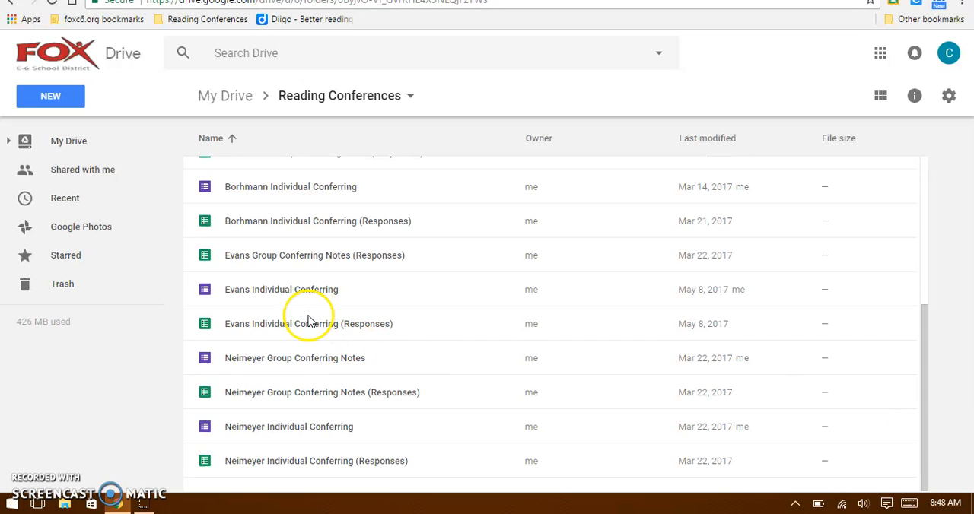
double_click(309, 256)
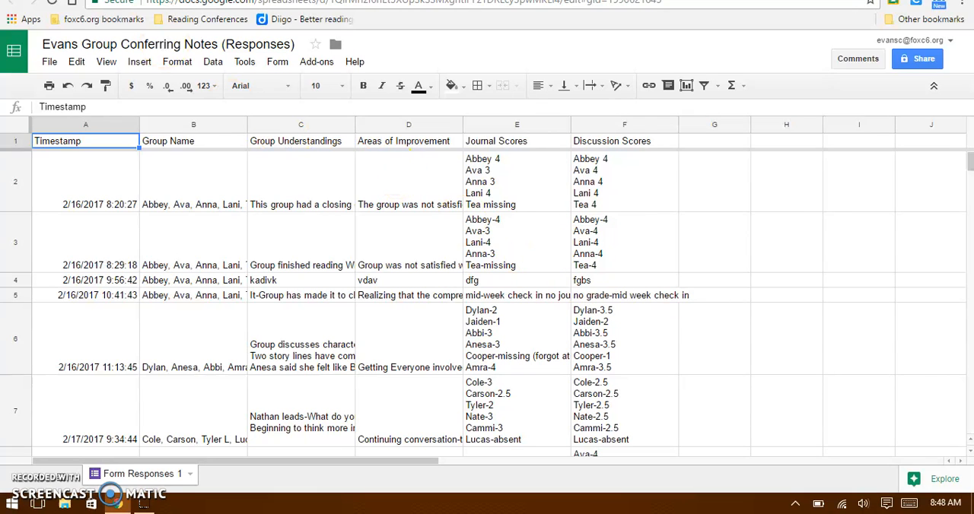
left_click(163, 0)
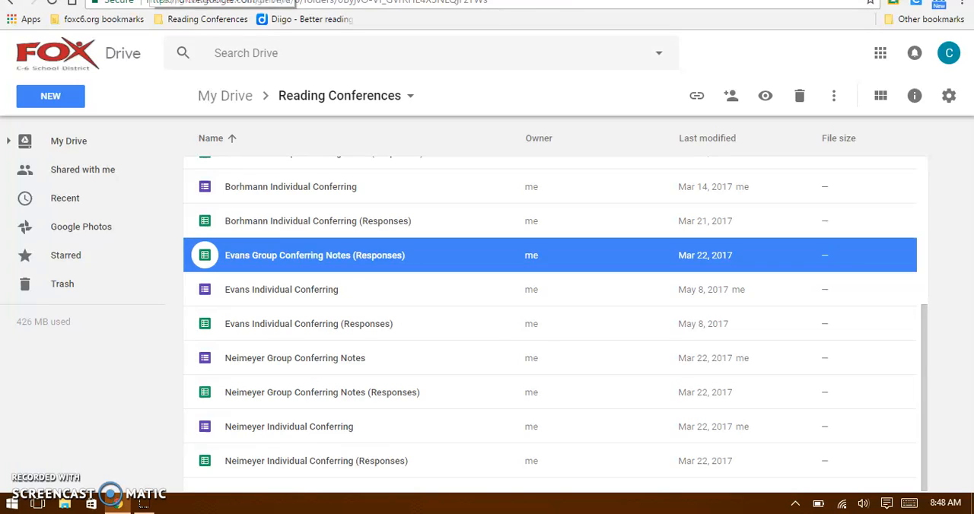
Open the Bookworms document in the account owner's Group Conferences folder, review its conference notes table and close it.
left_click_drag(924, 434, 890, 282)
left_click(268, 254)
double_click(268, 253)
left_click(248, 175)
double_click(248, 174)
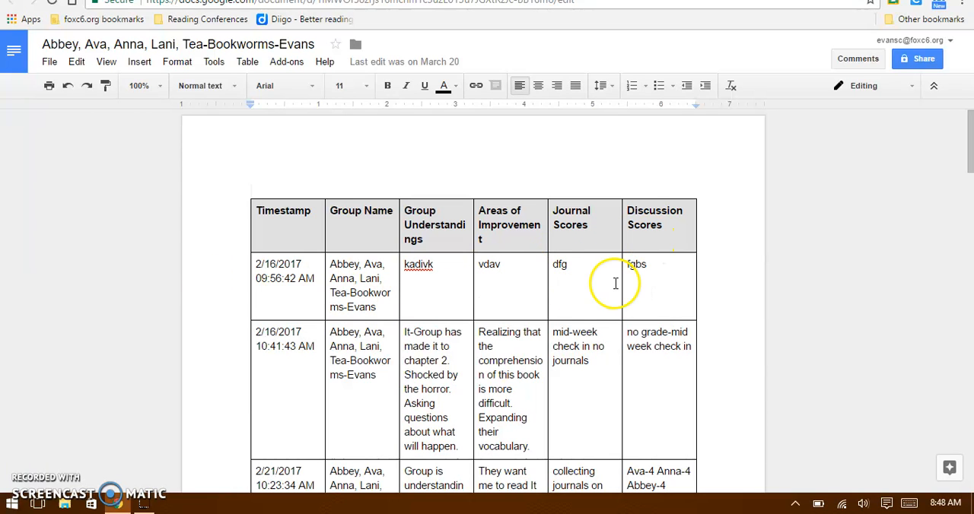
left_click_drag(970, 144, 970, 176)
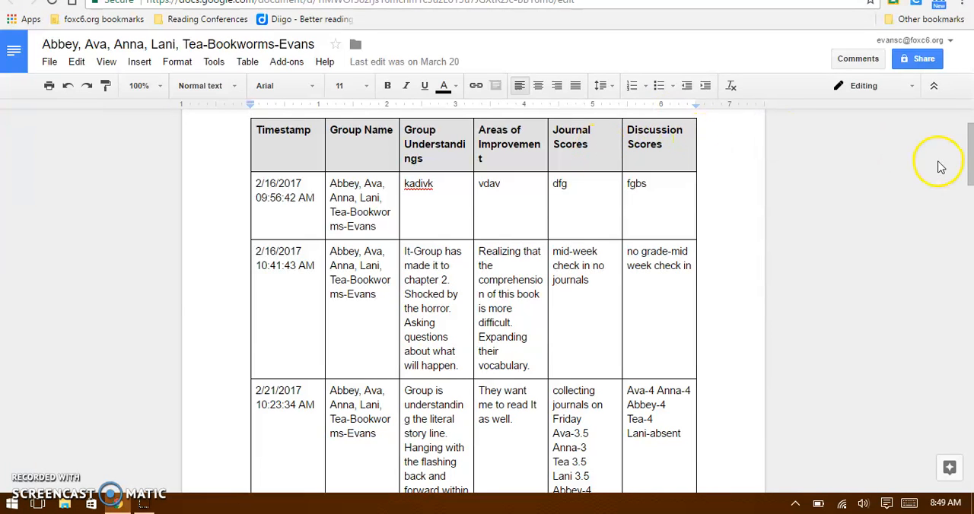
left_click_drag(970, 152, 970, 181)
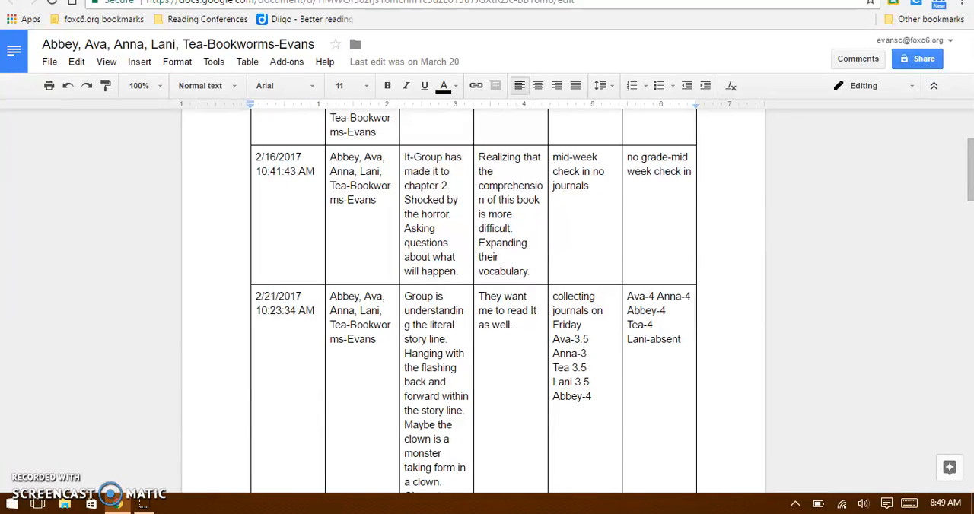
key("ctrl+w")
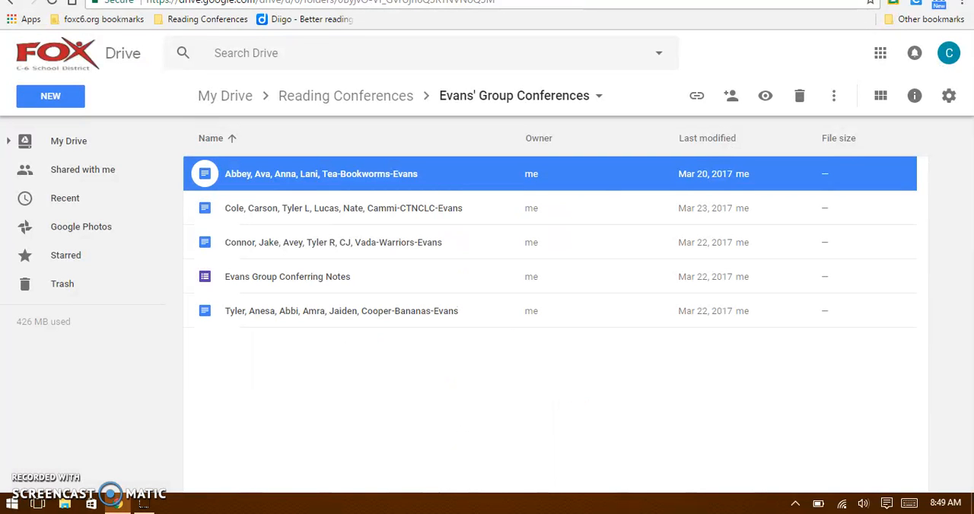
Create a folder named "Reading Conferences 2" in My Drive.
left_click(227, 99)
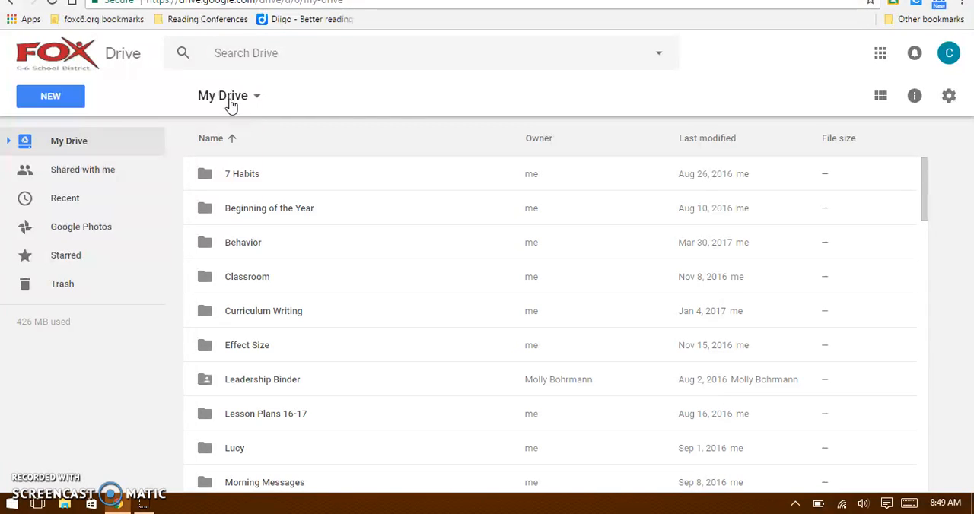
left_click(49, 97)
left_click(127, 135)
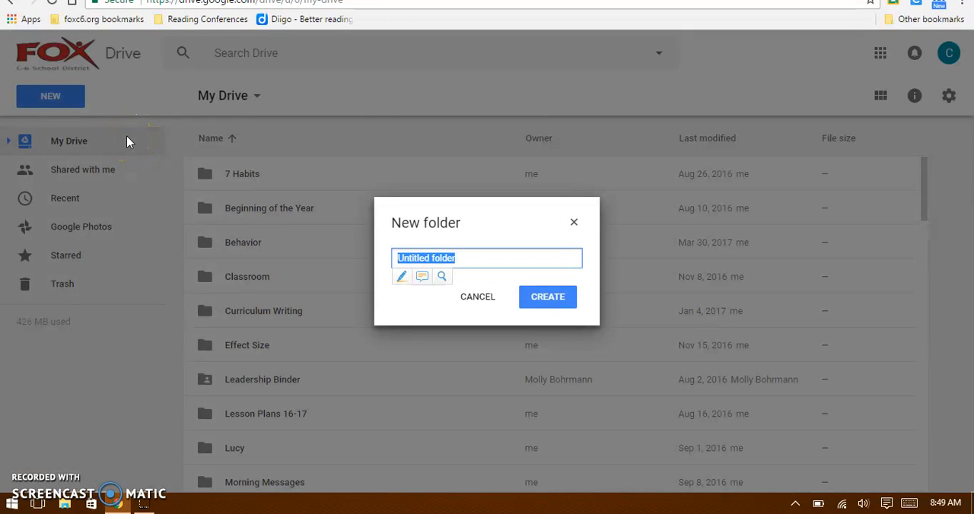
type("Reading ")
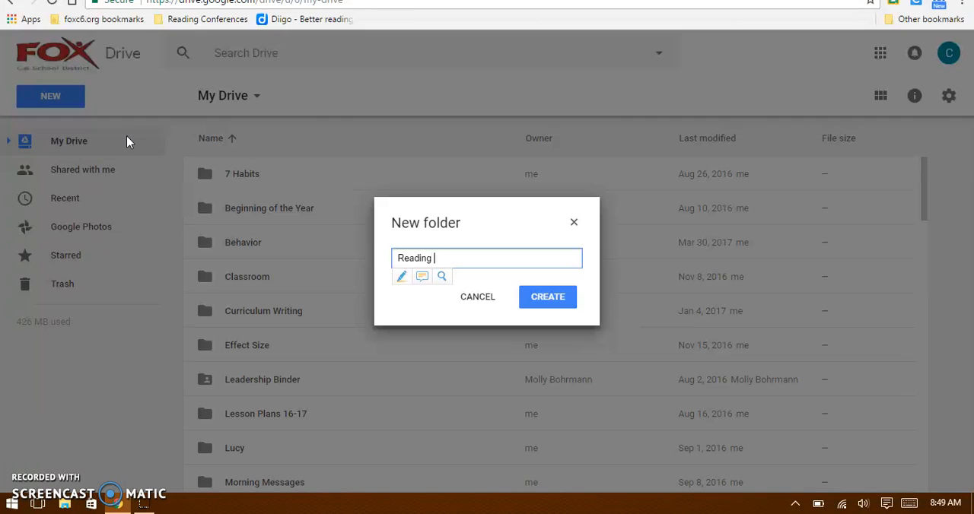
type("Conferences 2")
left_click(550, 299)
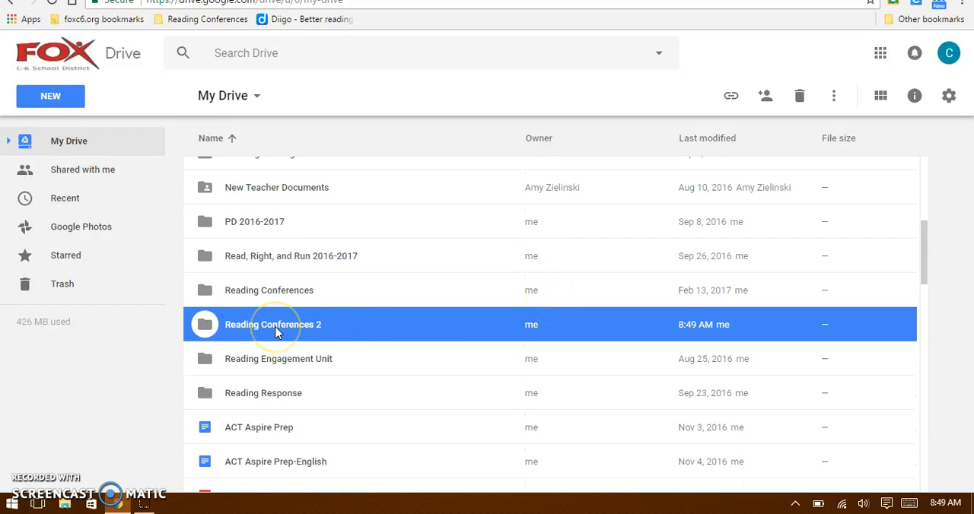
Create a Google Docs document named "Book Club 1" inside the Reading Conferences 2 folder.
double_click(275, 333)
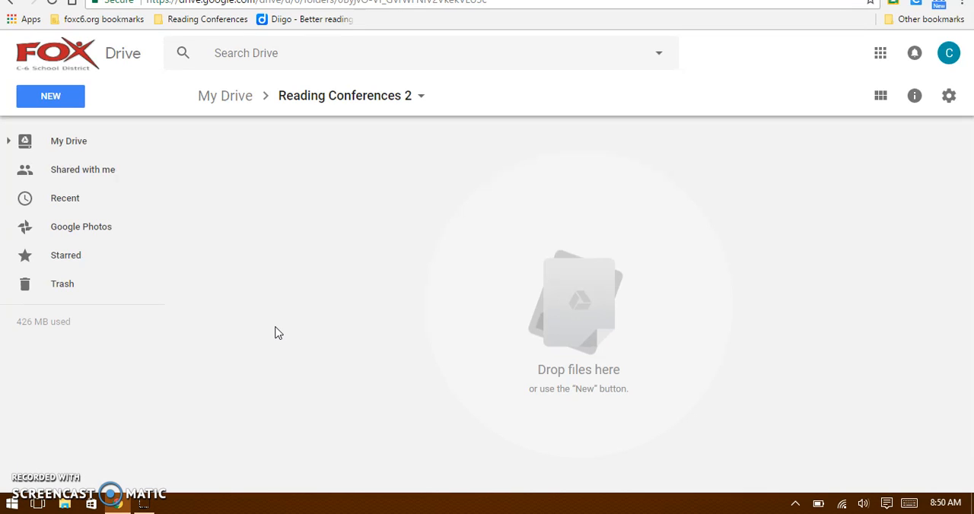
left_click(57, 107)
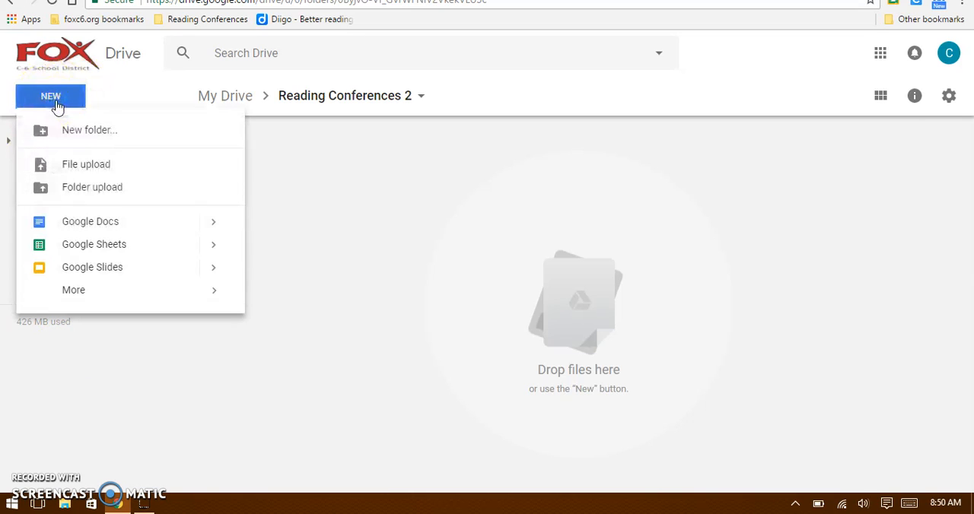
left_click(73, 223)
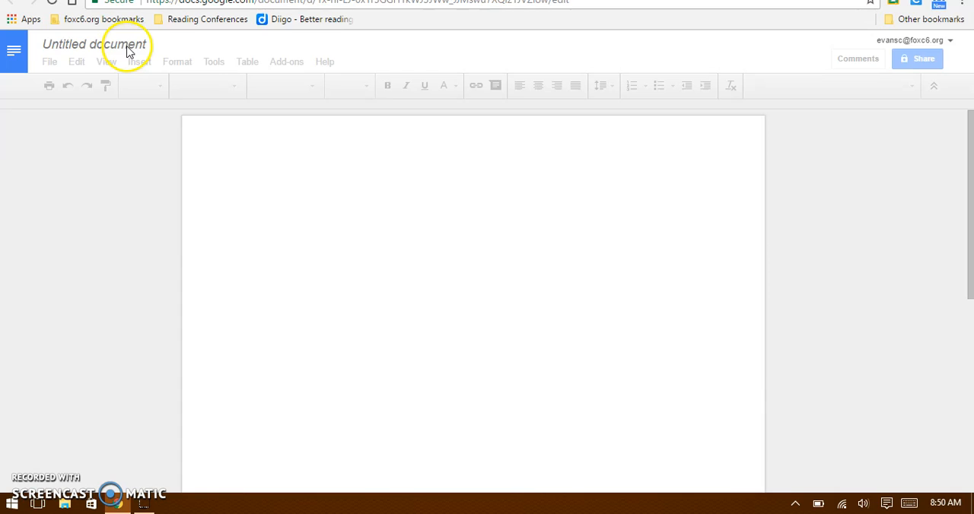
left_click(127, 47)
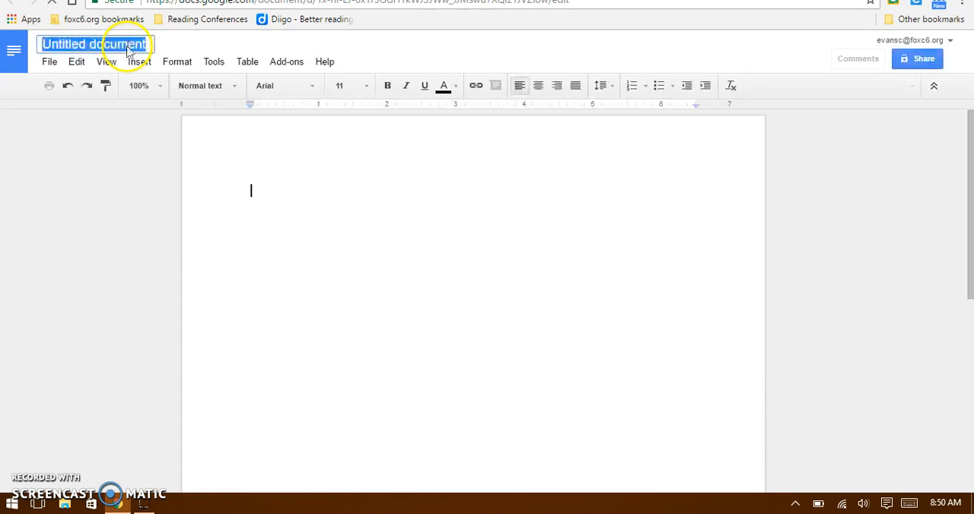
type("Book")
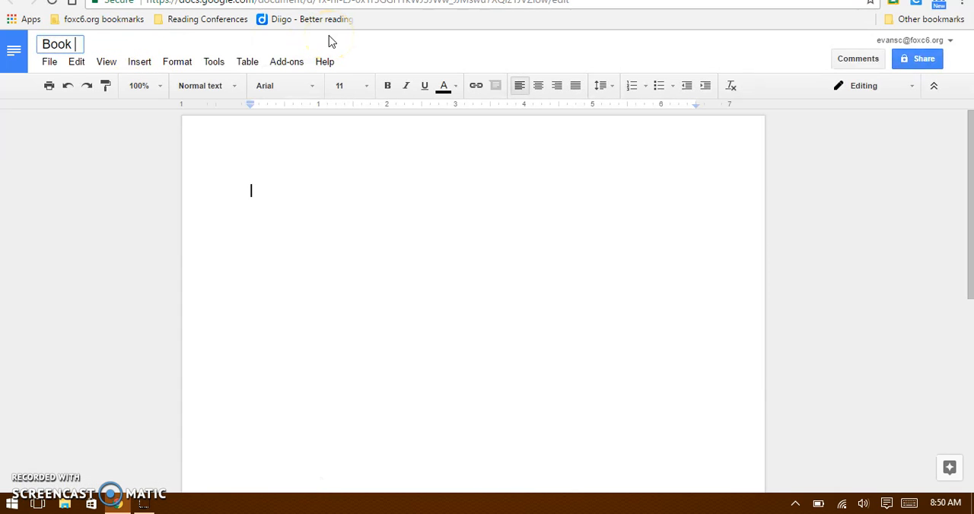
type(" Club 1")
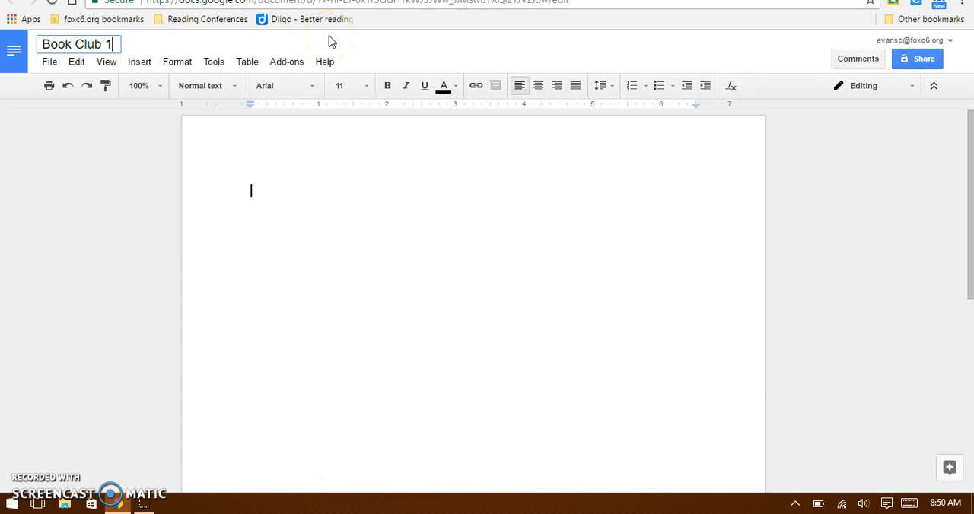
key("Return")
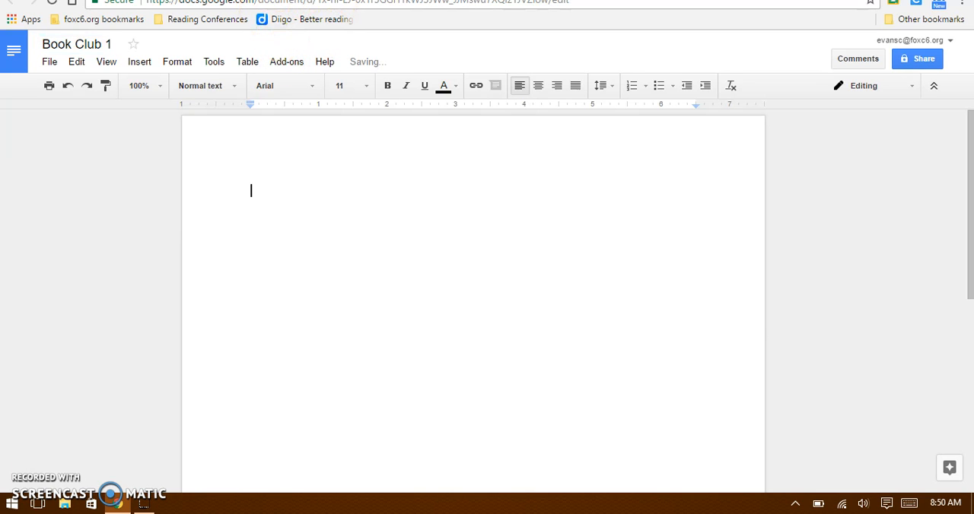
Add a second Google Docs document to the Reading Conferences 2 folder and name it "Book Club 2".
left_click(182, 0)
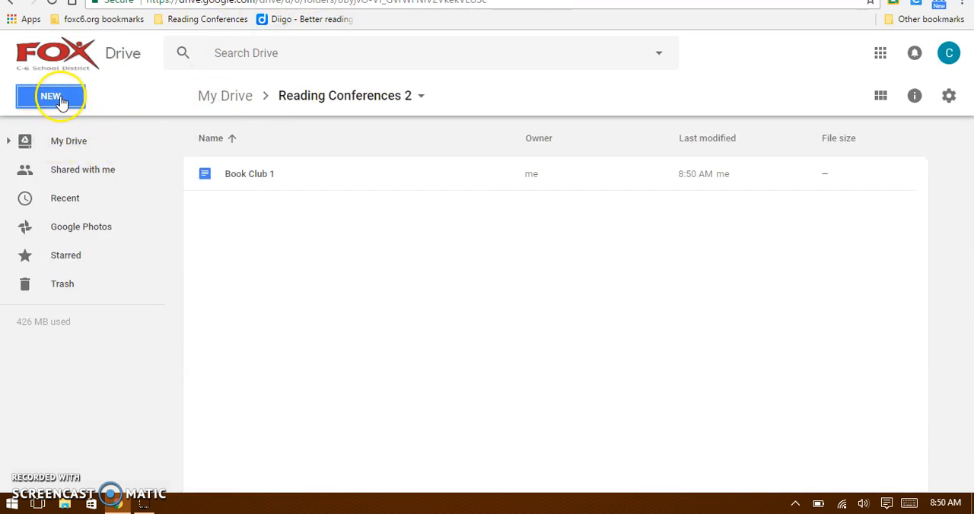
left_click(60, 100)
left_click(80, 221)
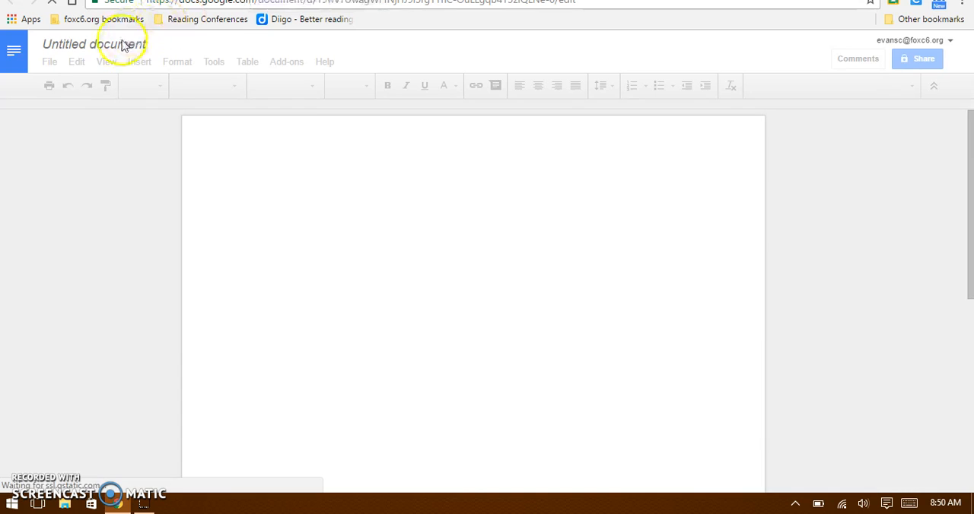
left_click(120, 47)
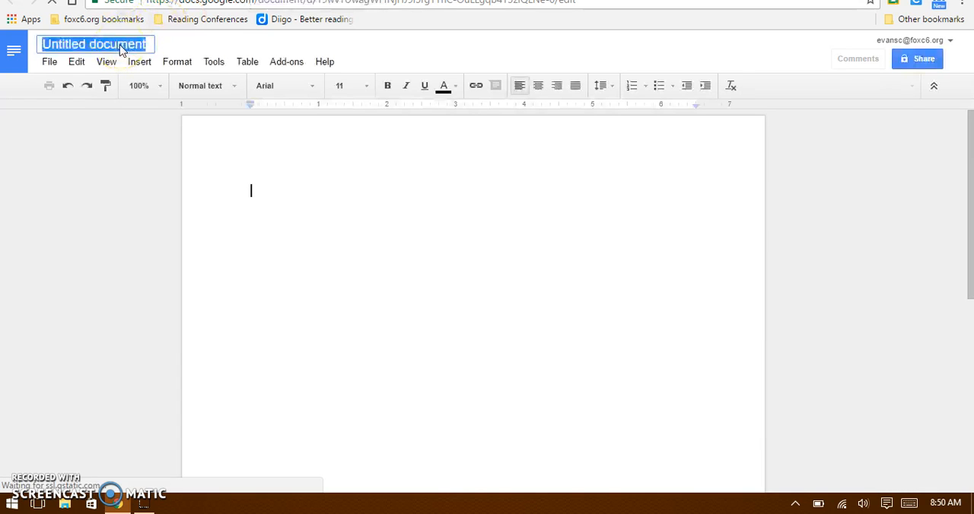
type("Book Club 2")
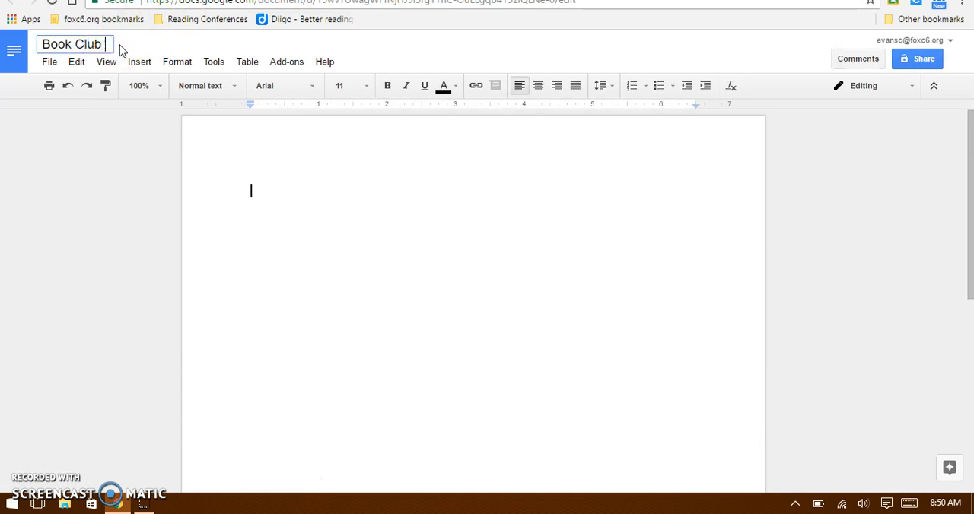
left_click(295, 44)
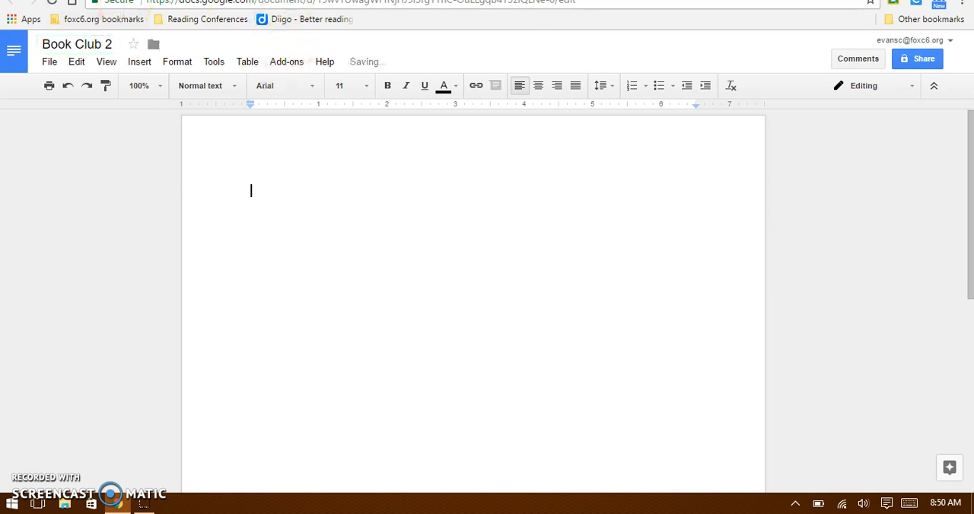
Add a third Google Docs document to the Reading Conferences 2 folder and name it "Book Club 3".
left_click(125, 1)
left_click(67, 100)
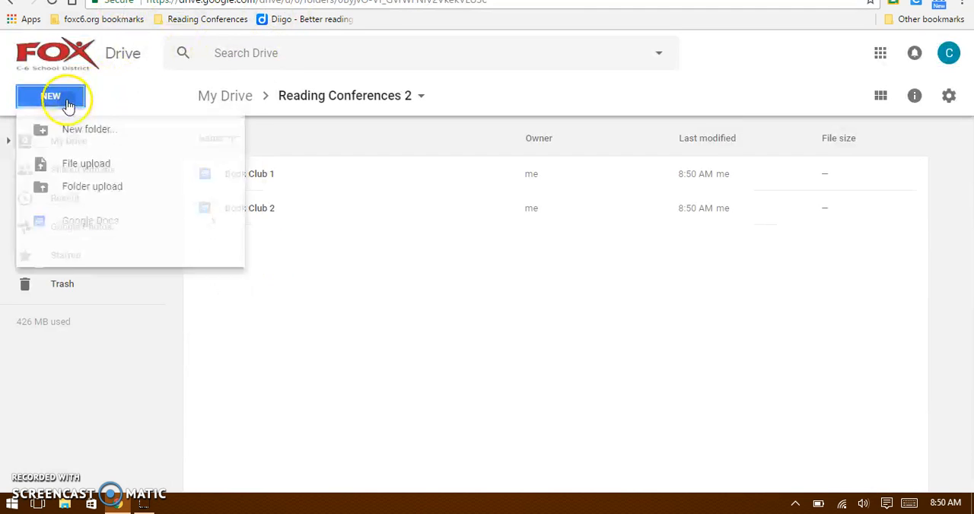
left_click(103, 226)
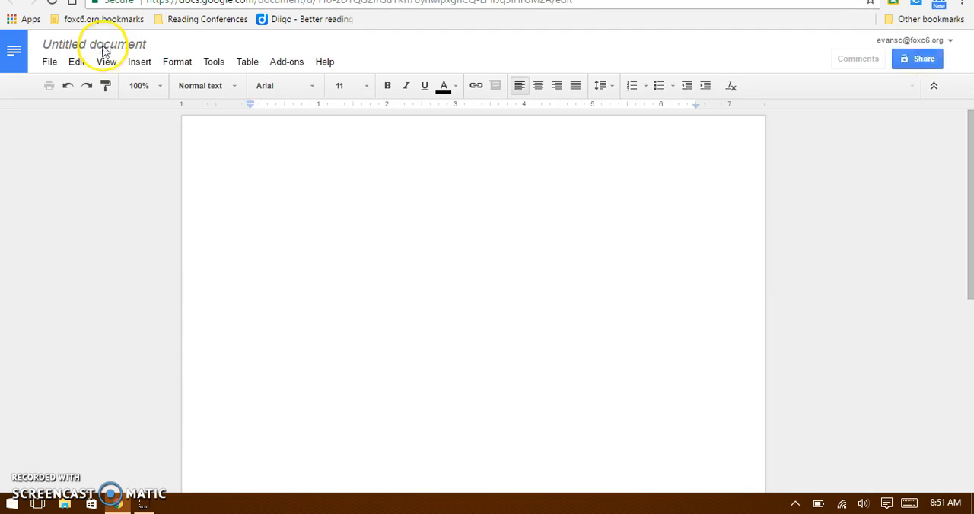
left_click(104, 47)
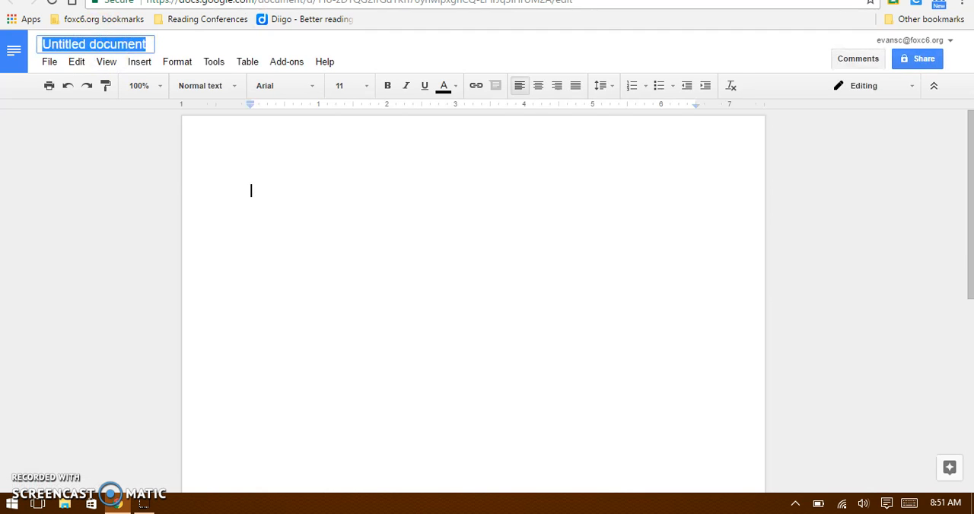
type("Book Club 3")
left_click(280, 62)
left_click(264, 49)
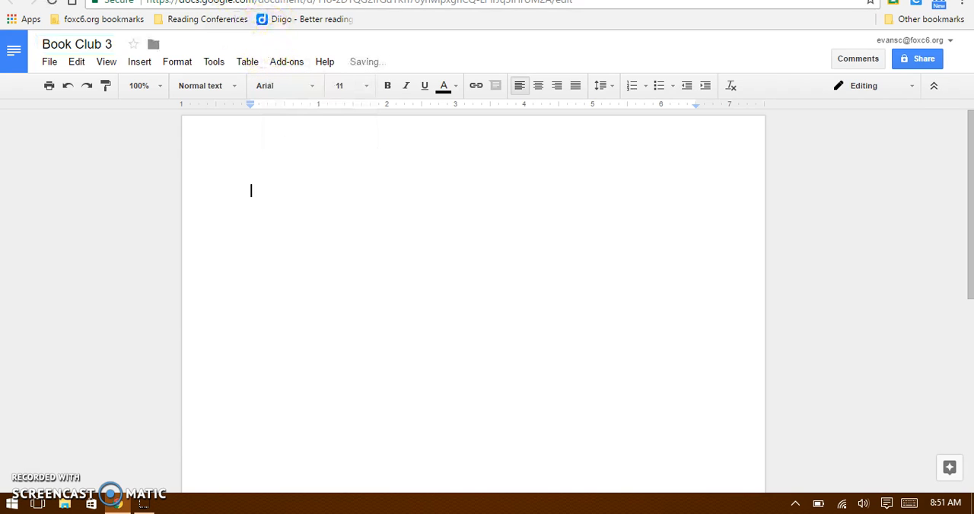
Create a Google Form in the Reading Conferences 2 folder and name the form file "Book Club Discussions".
left_click(234, 0)
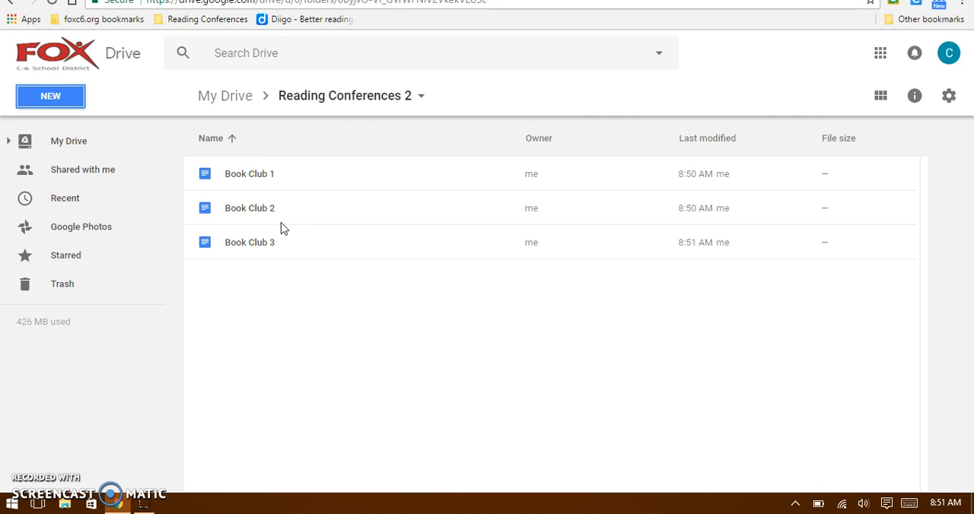
left_click(69, 96)
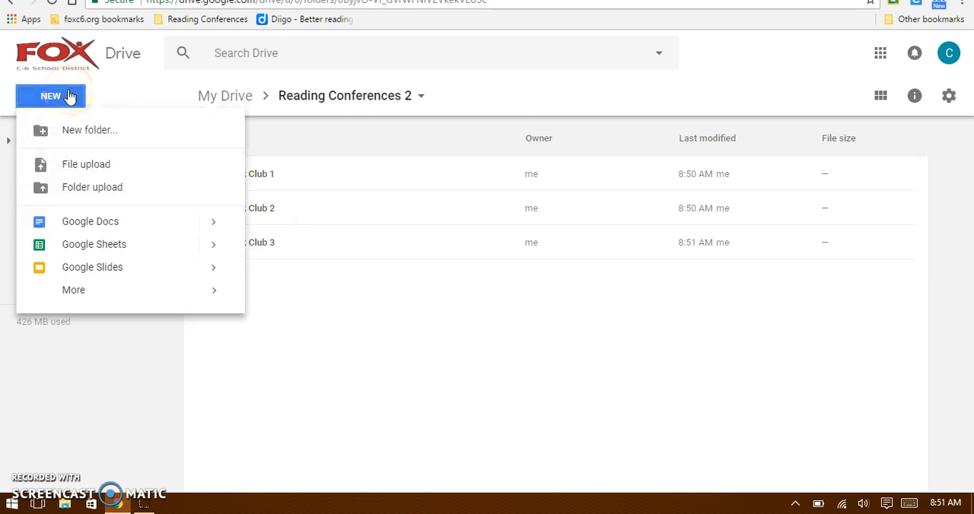
mouse_move(83, 293)
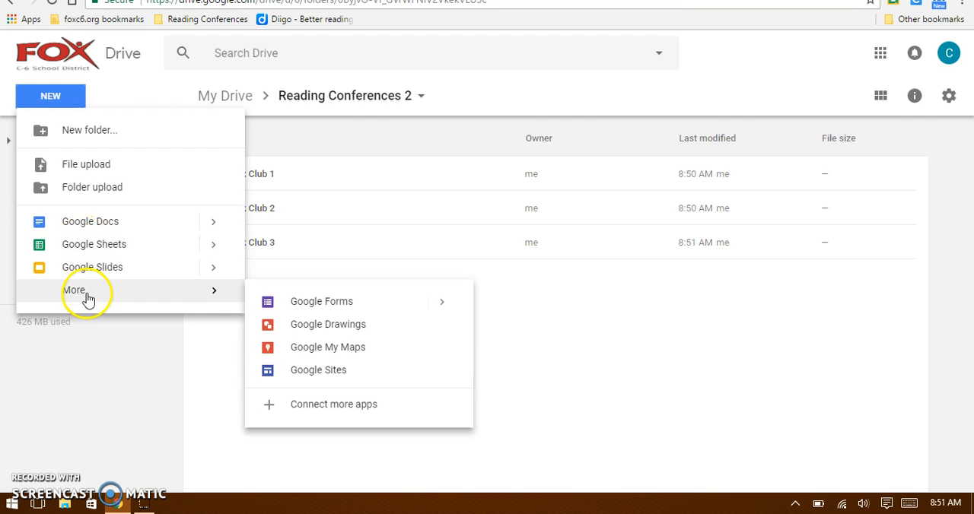
left_click(289, 303)
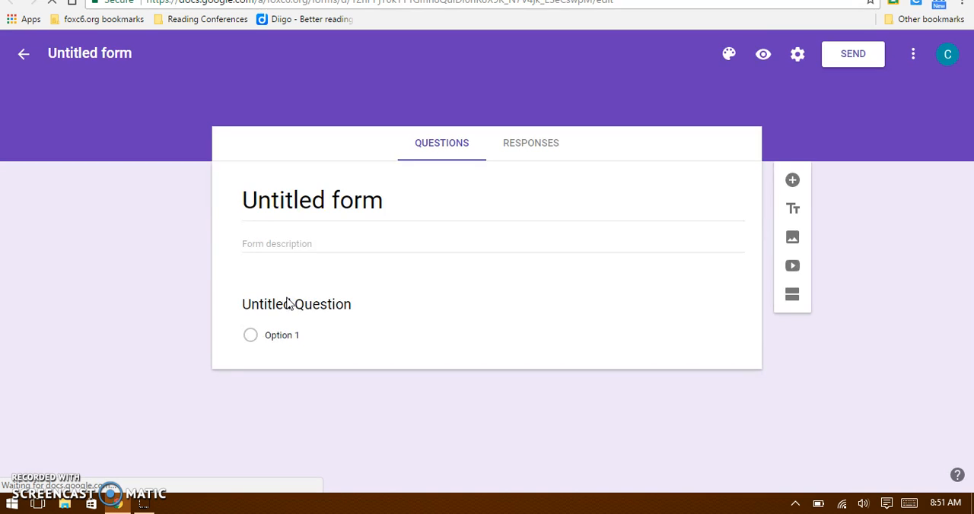
left_click(82, 54)
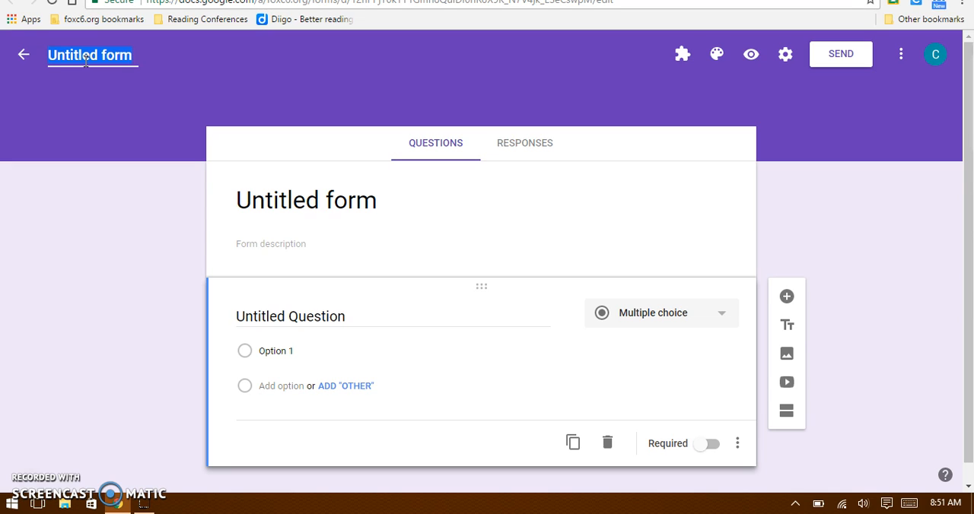
type("B")
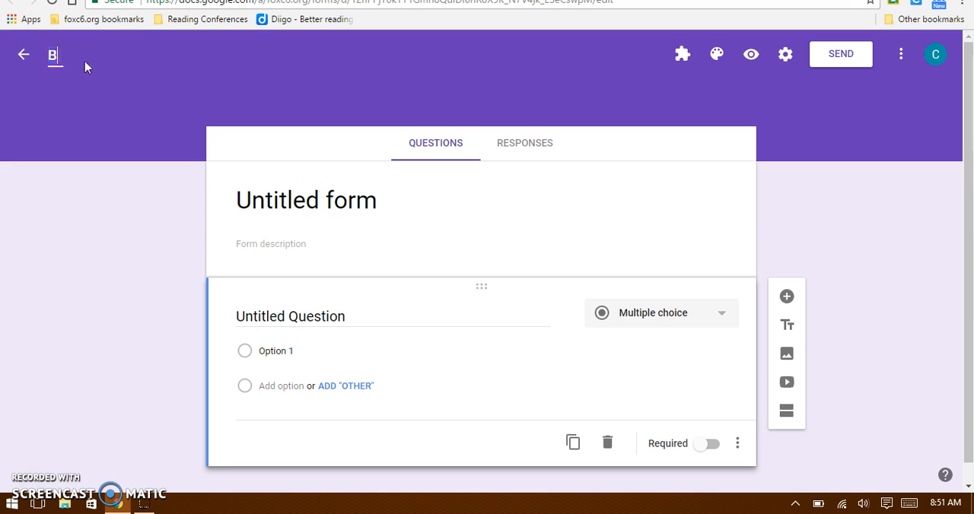
type("ook Club Discussions")
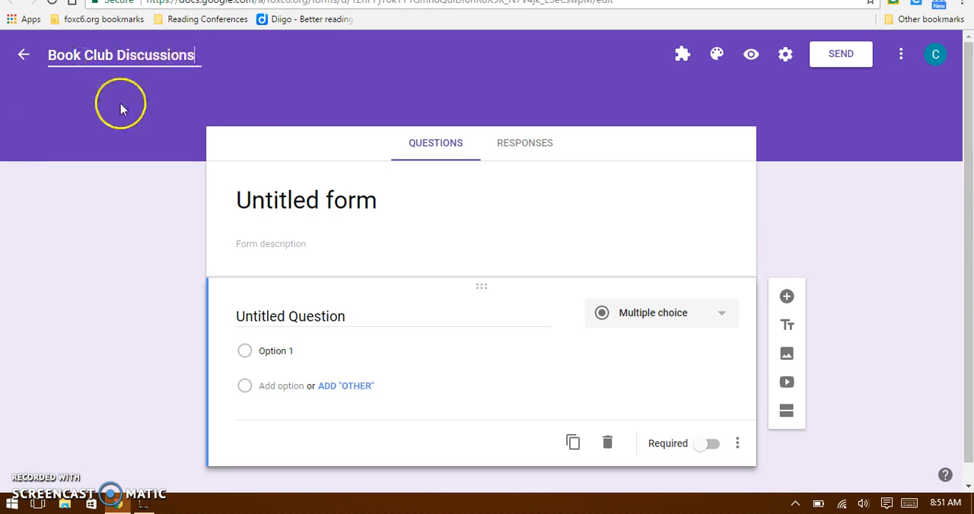
Title the form's first question "Group Name" and make it a dropdown question.
left_click(245, 147)
left_click(290, 317)
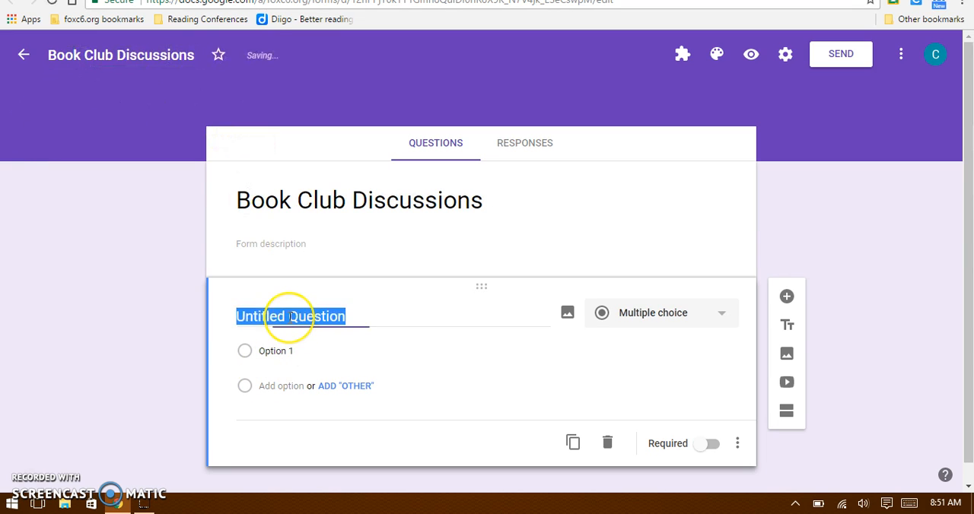
type("Gr")
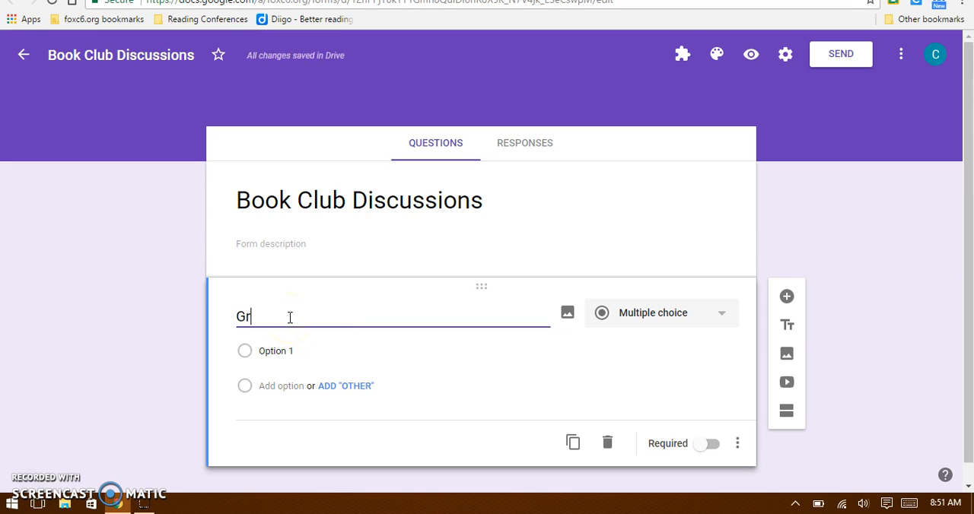
type("oup Name")
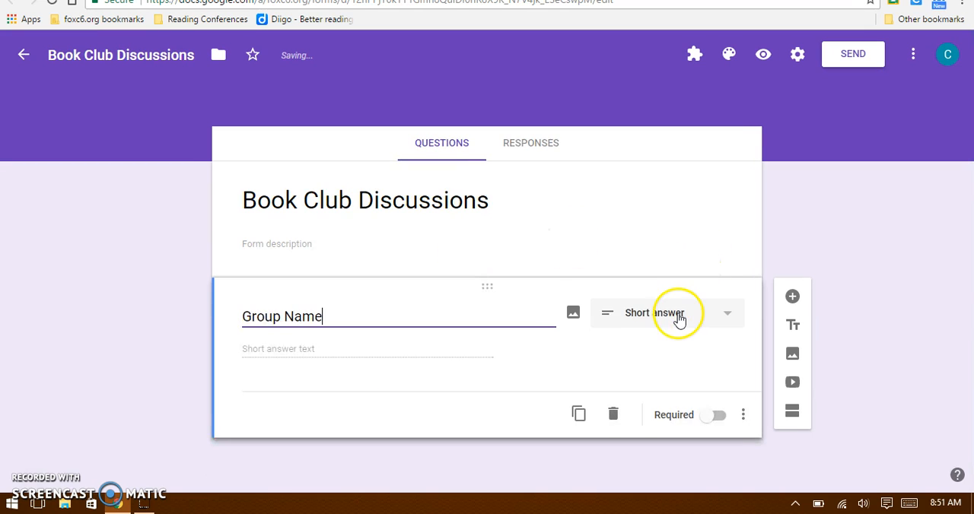
left_click(679, 321)
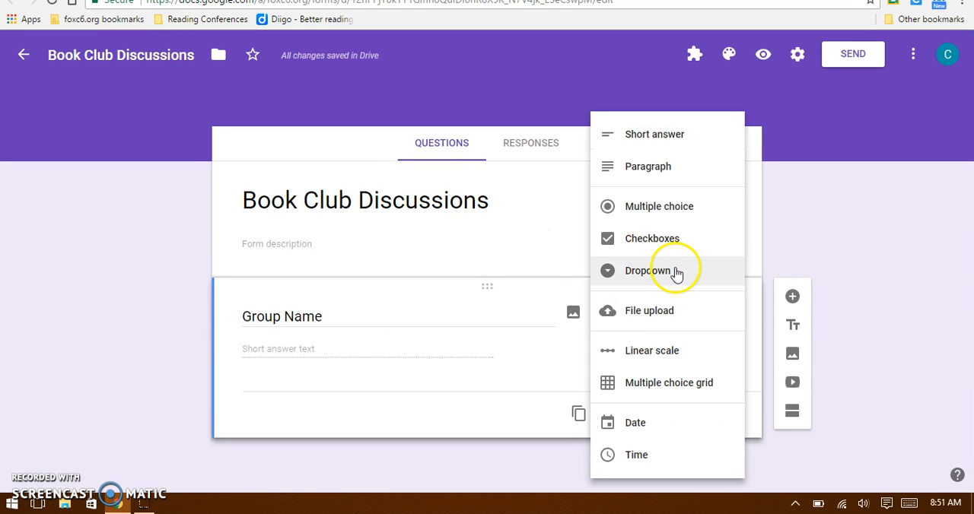
left_click(677, 274)
Give the Group Name dropdown the options Book Club 1, Book Club 2 and Book Club 3, and make the question required.
left_click(314, 350)
type("Book Club 1")
left_click(291, 386)
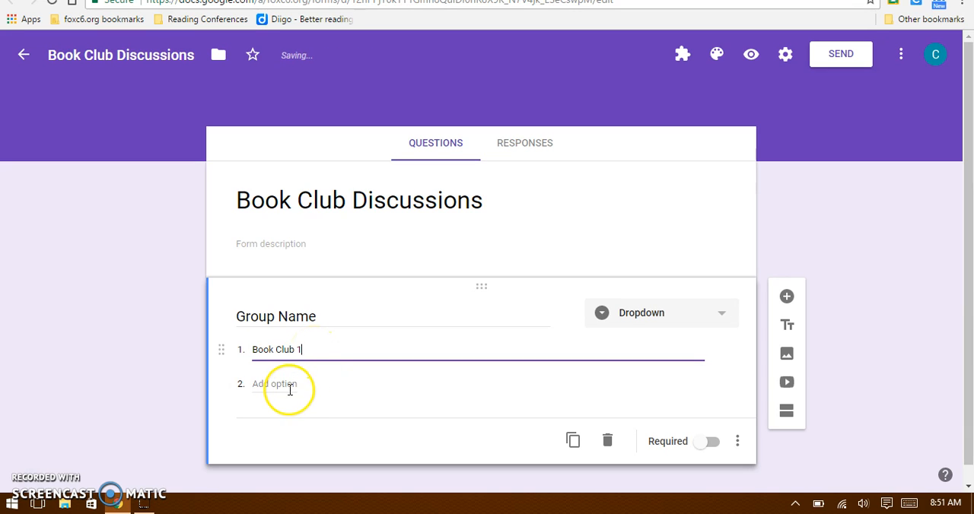
type("Book Club 2")
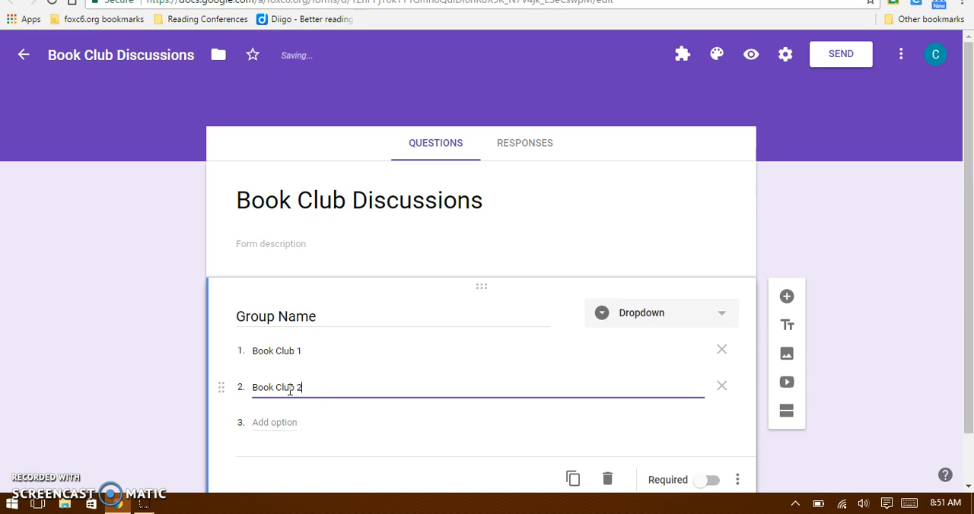
left_click(275, 421)
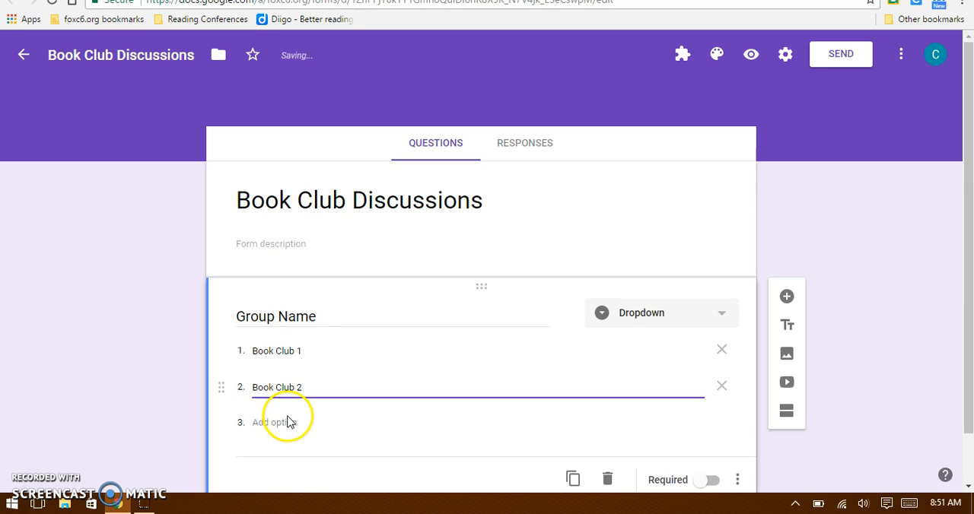
type("Book Club 3")
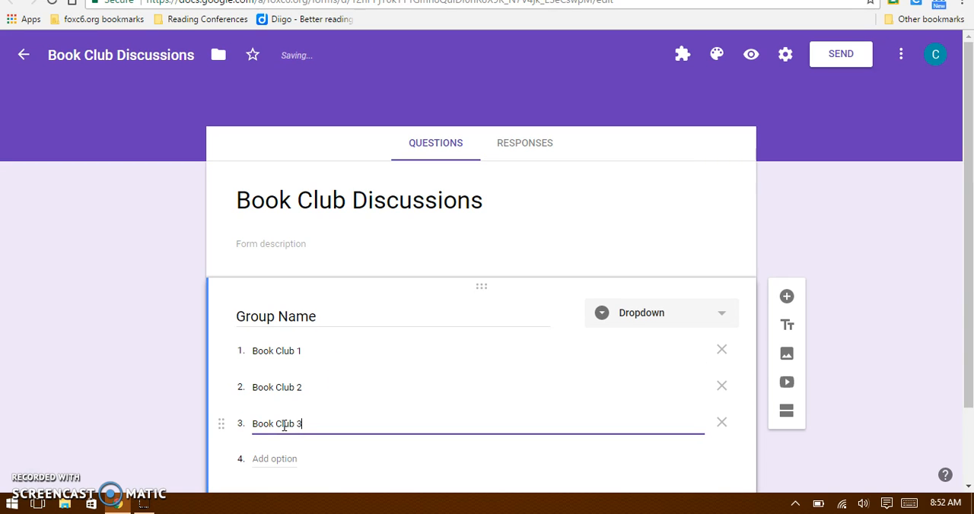
left_click(839, 203)
left_click_drag(967, 228, 969, 314)
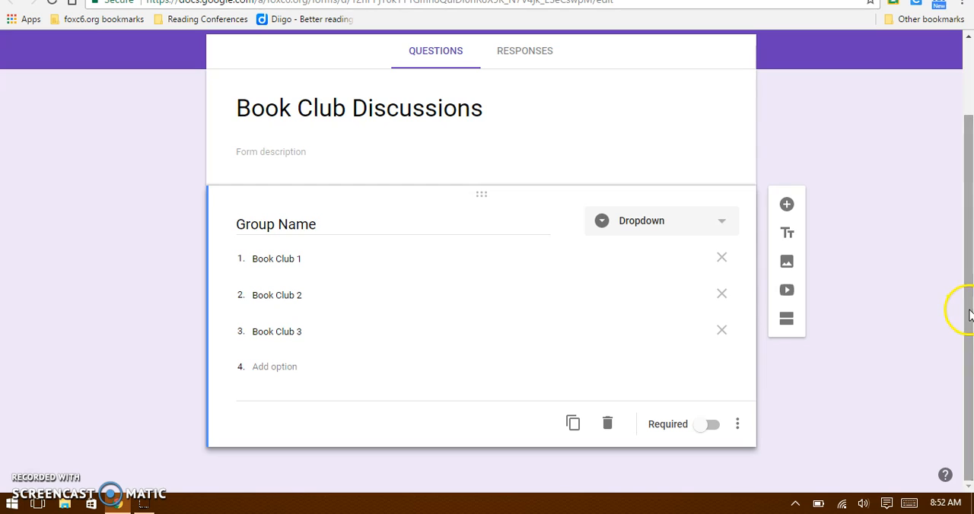
left_click(712, 426)
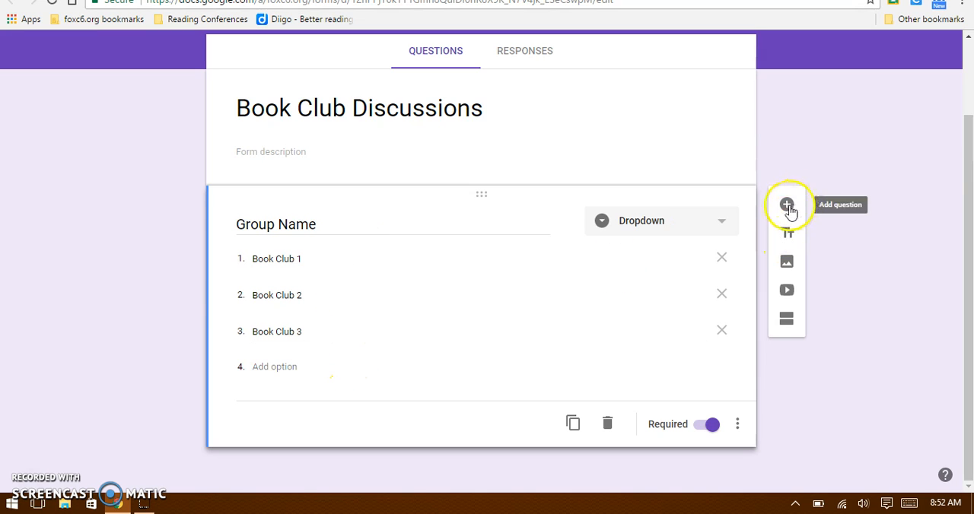
Add a required paragraph question titled "Group Understandings" after the Group Name question.
left_click(786, 205)
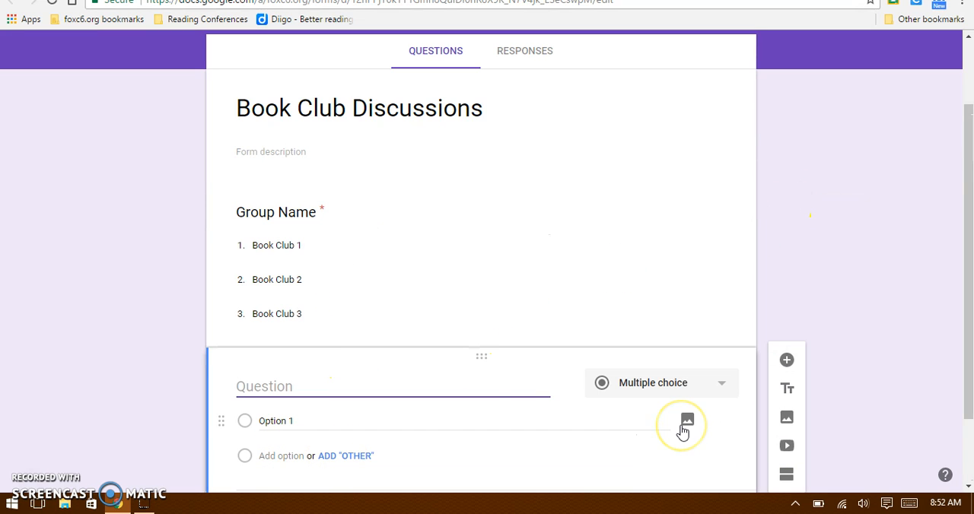
type("Group Underst")
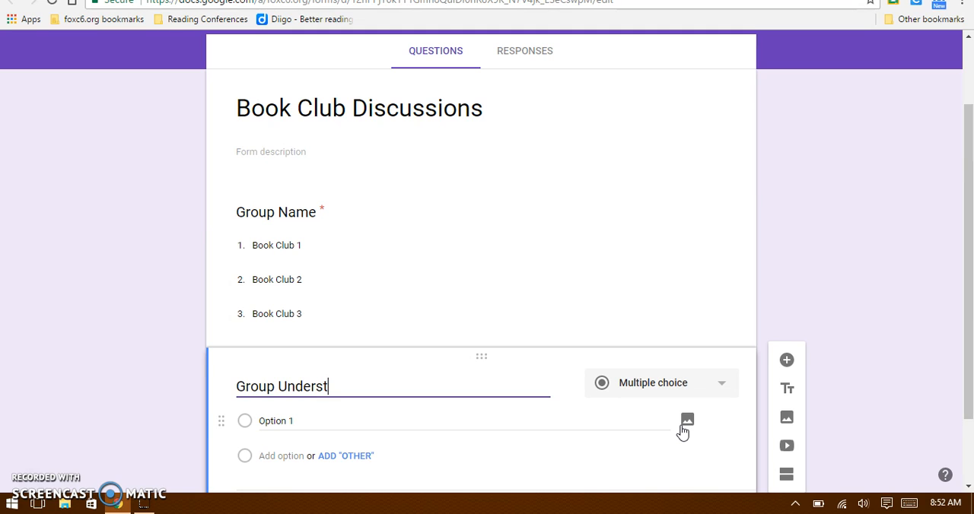
type("anding")
left_click(680, 388)
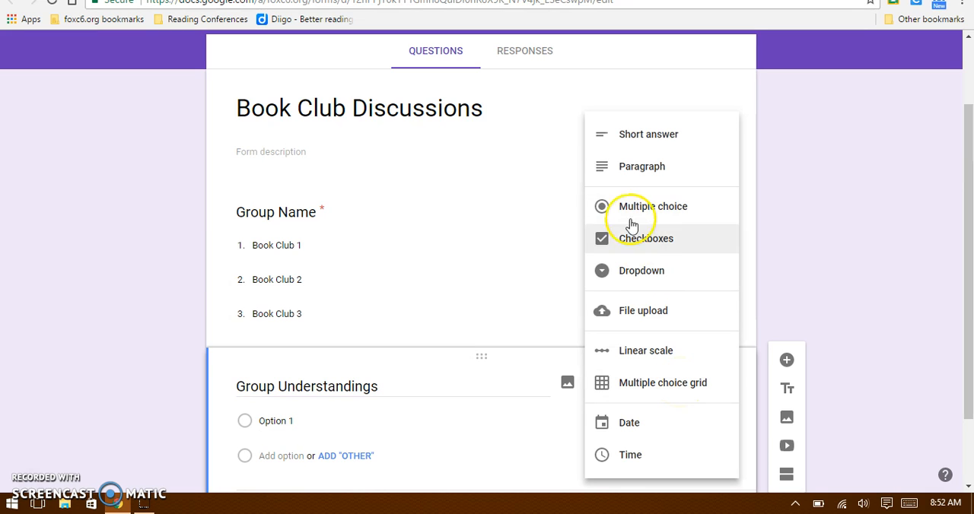
left_click(631, 167)
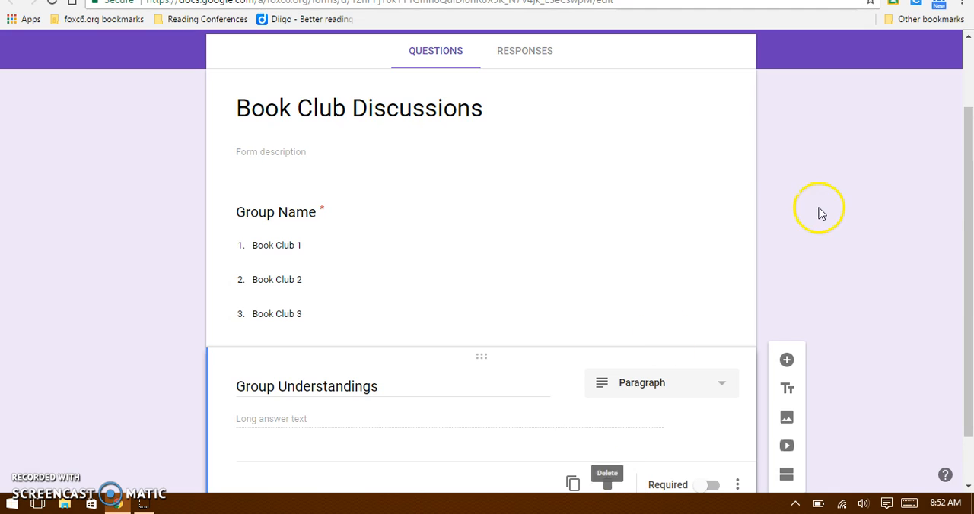
left_click_drag(967, 219, 963, 257)
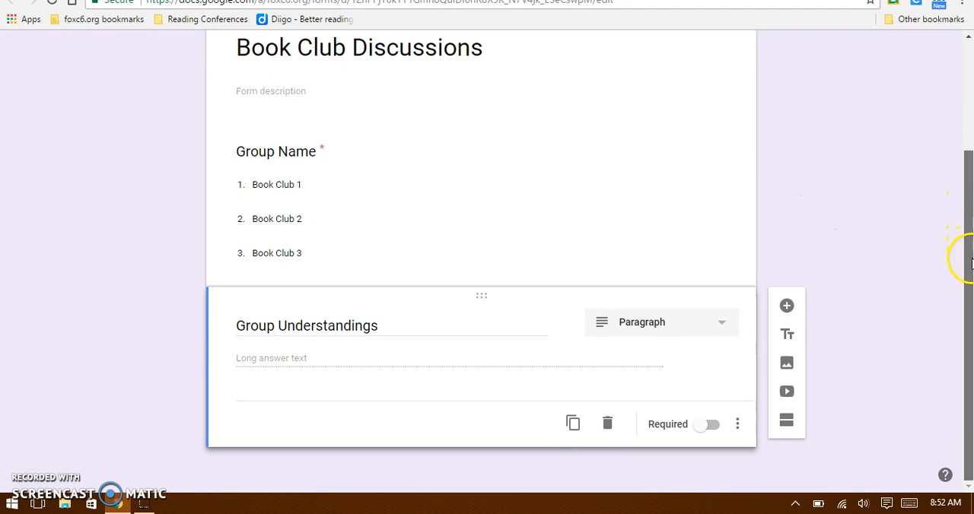
left_click(712, 428)
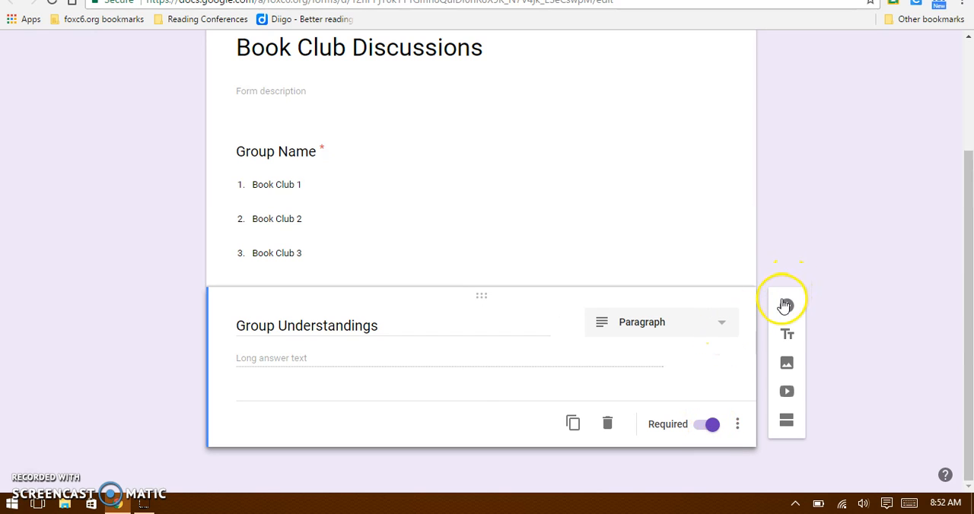
Add a paragraph question titled "Areas of Improvement" after Group Understandings.
left_click(786, 305)
type("Areas of Improvement")
left_click(667, 429)
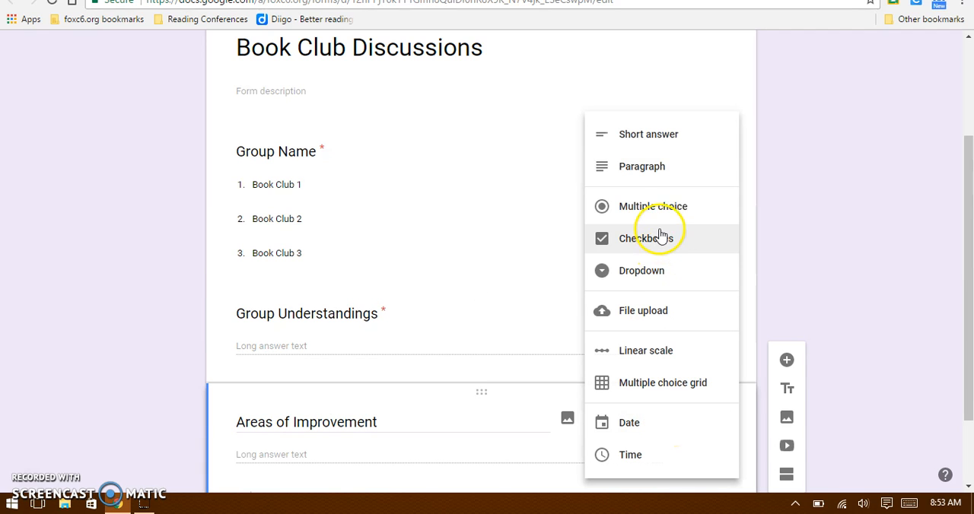
left_click(651, 181)
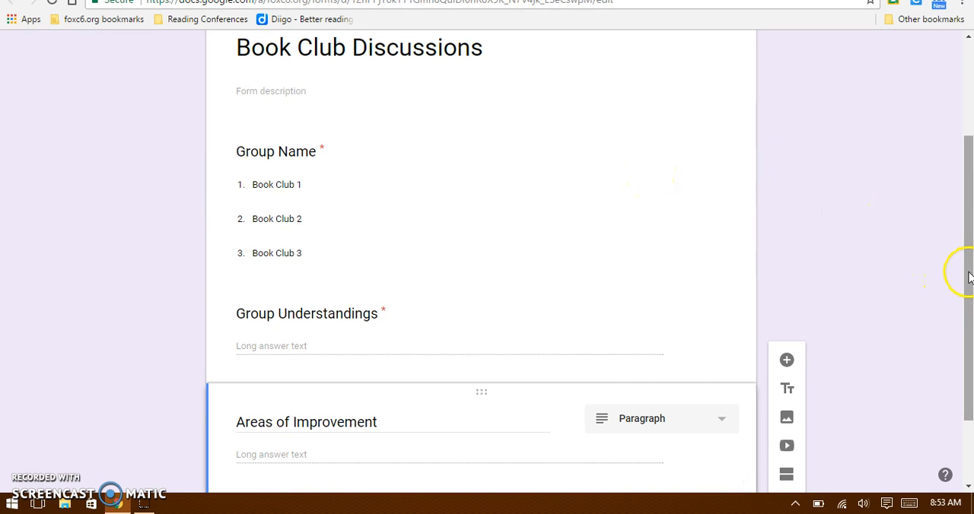
Add a question titled "Journal Scores" after Areas of Improvement and set its answer type to Paragraph.
left_click_drag(968, 277, 968, 336)
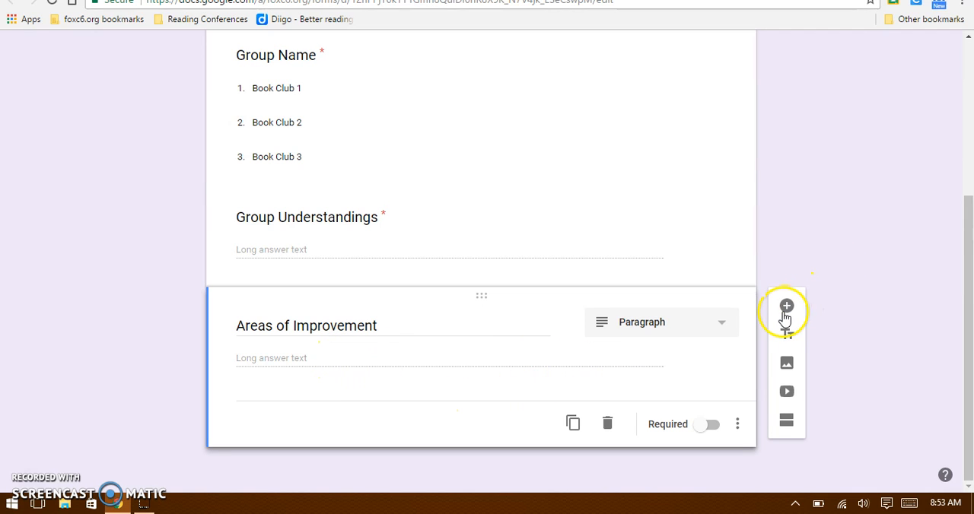
left_click(787, 307)
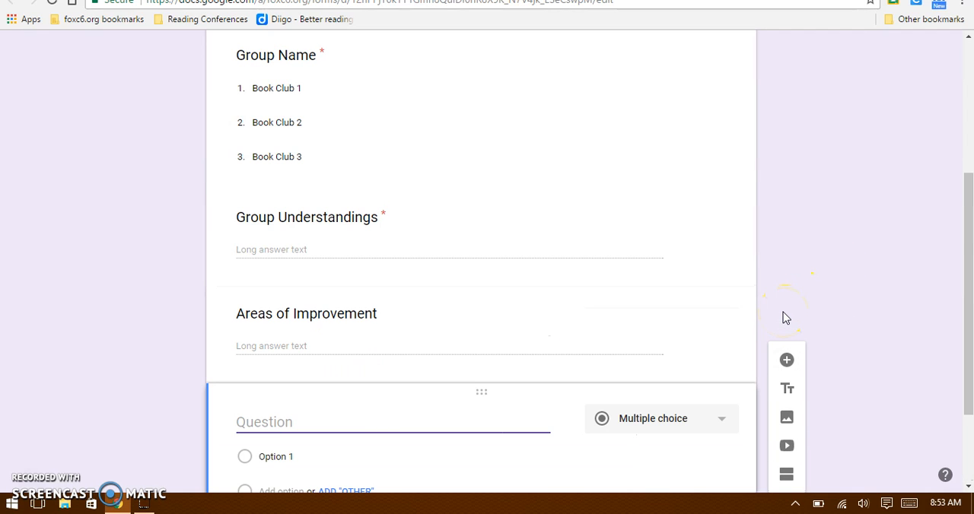
type("Journal Scores")
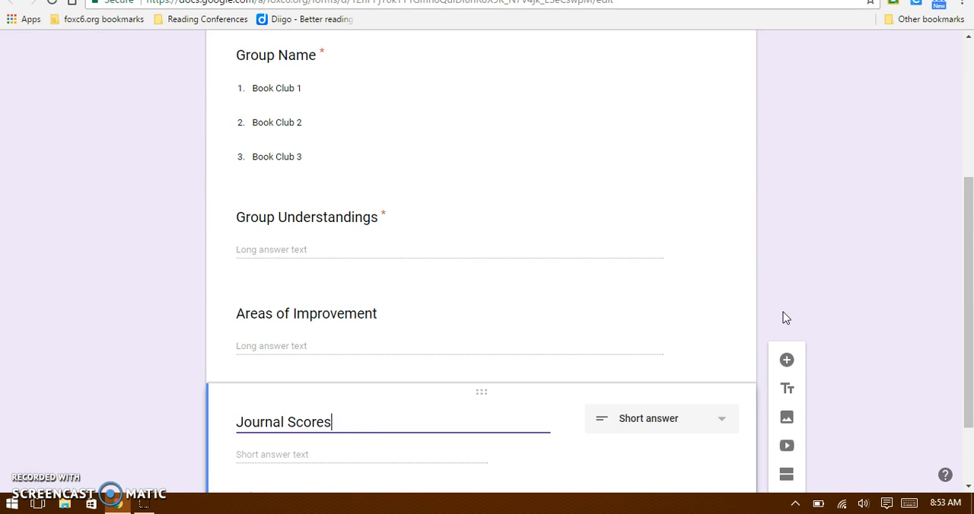
left_click(670, 427)
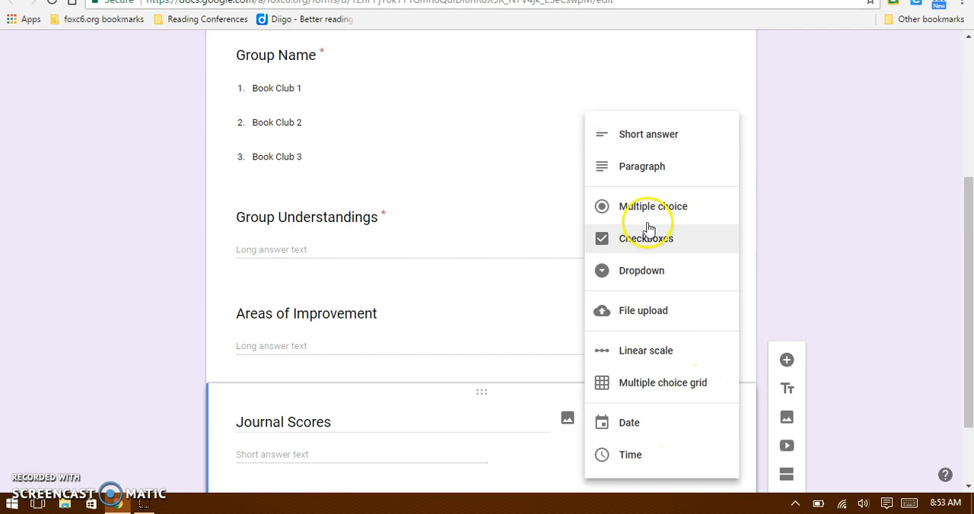
left_click(648, 186)
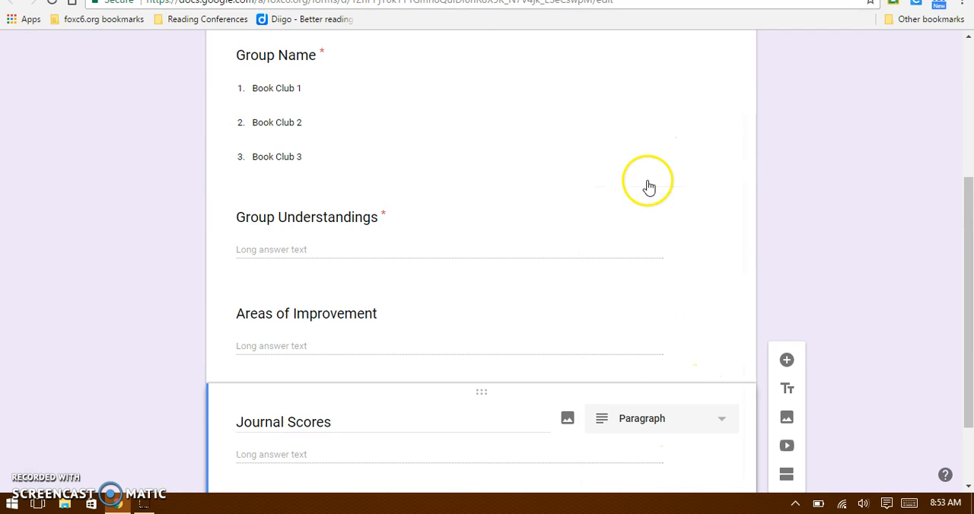
Make the Areas of Improvement and Journal Scores questions required.
left_click(606, 304)
left_click(700, 429)
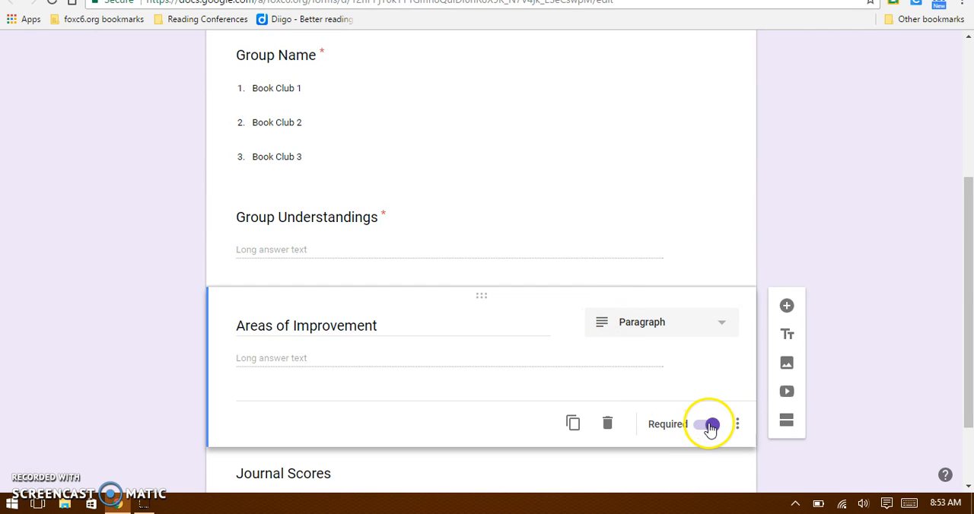
left_click(602, 242)
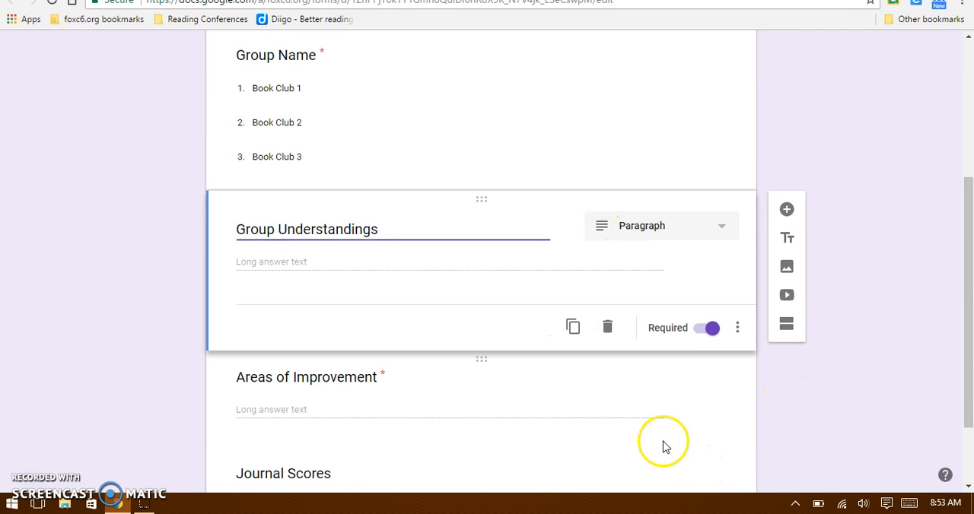
left_click_drag(970, 378, 956, 445)
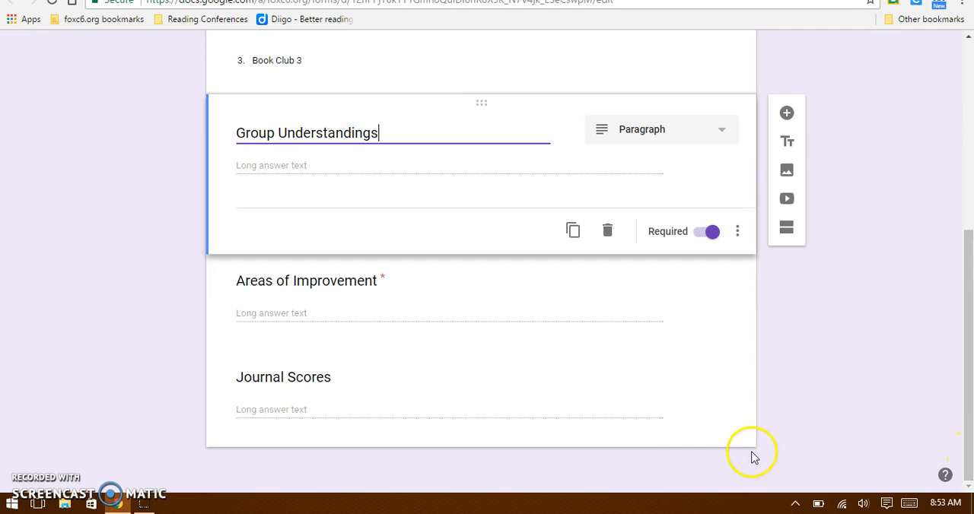
left_click(654, 400)
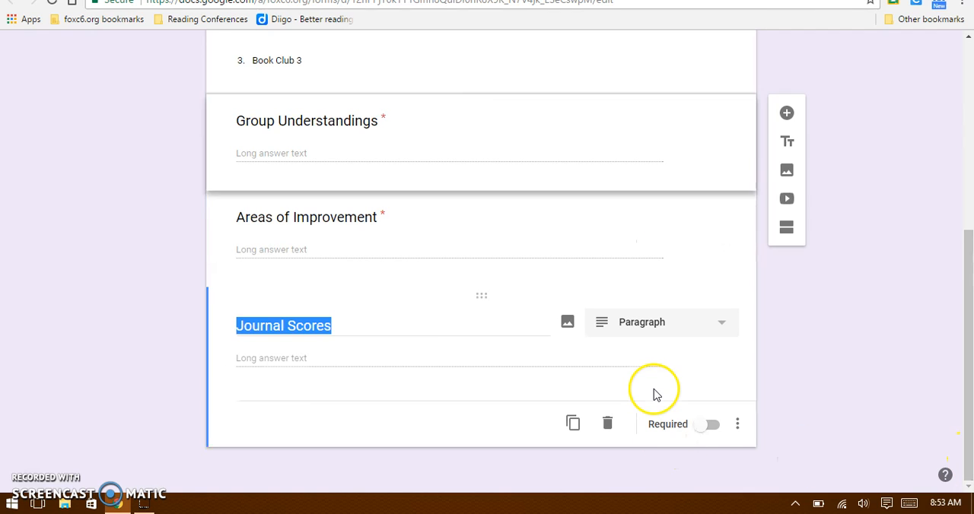
left_click(711, 426)
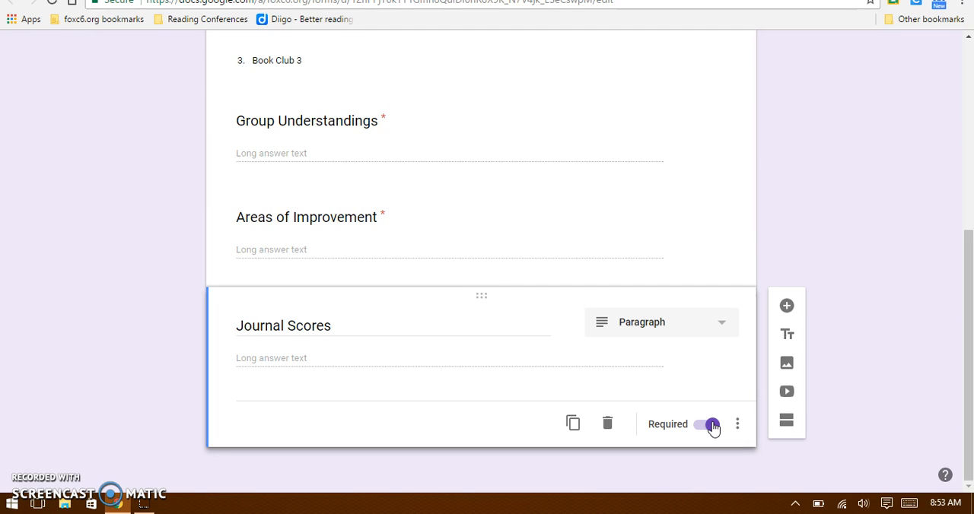
Add a required paragraph question titled "Discussion Scores" at the end of the form.
left_click(787, 306)
type("Discussion Scores")
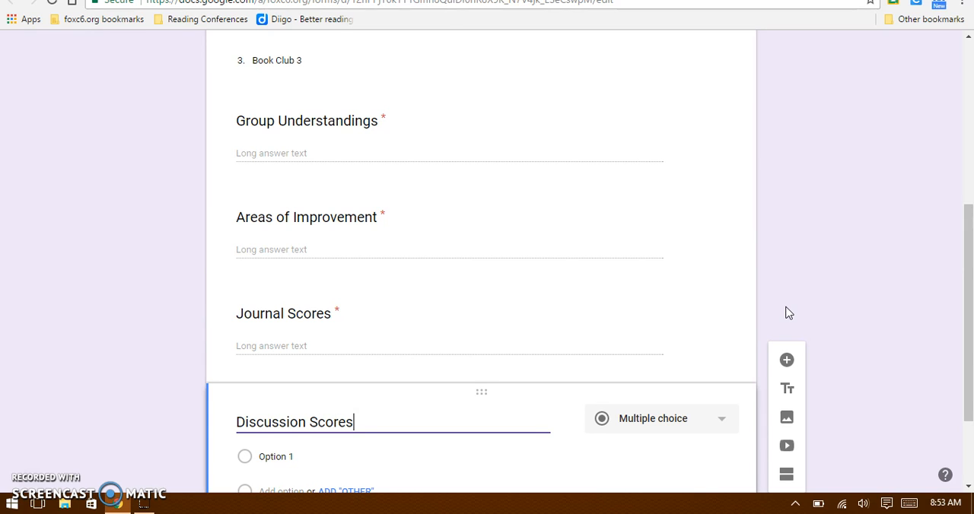
left_click(692, 424)
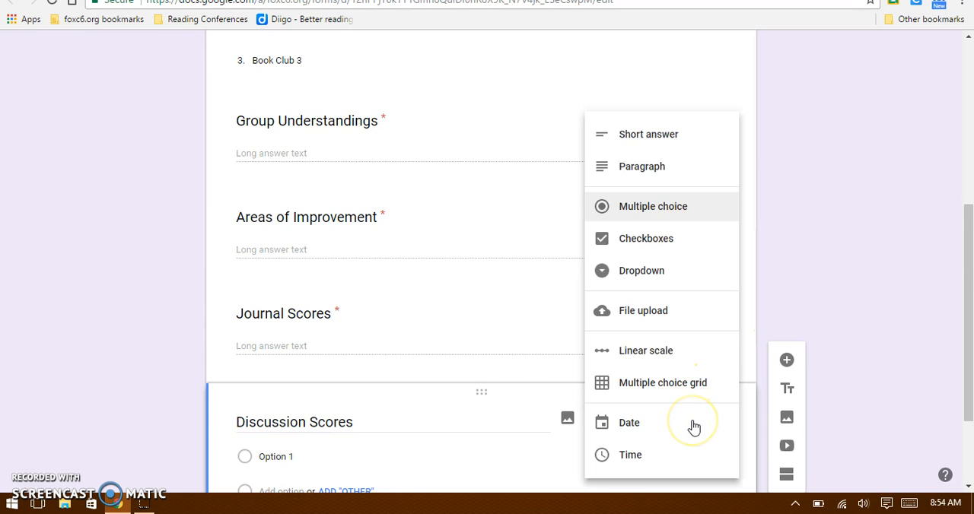
left_click(672, 175)
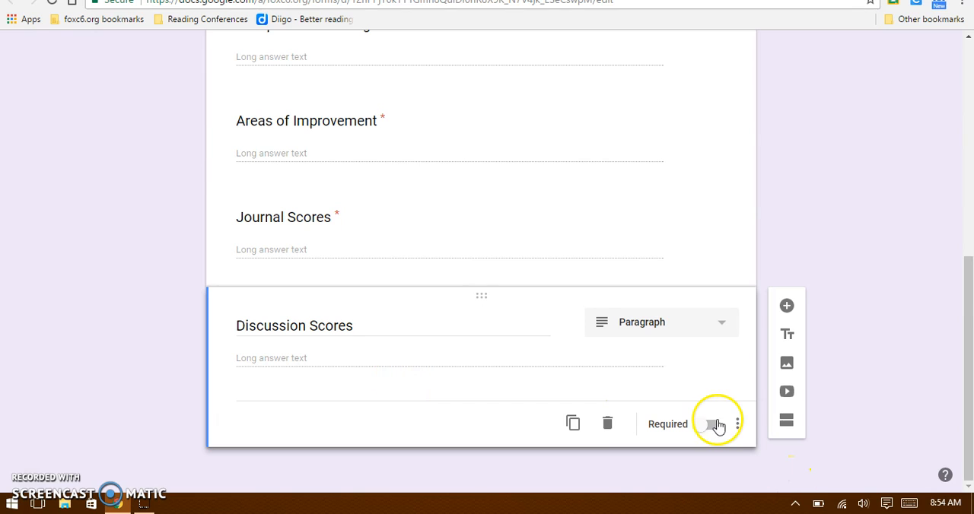
left_click(711, 425)
left_click(630, 257)
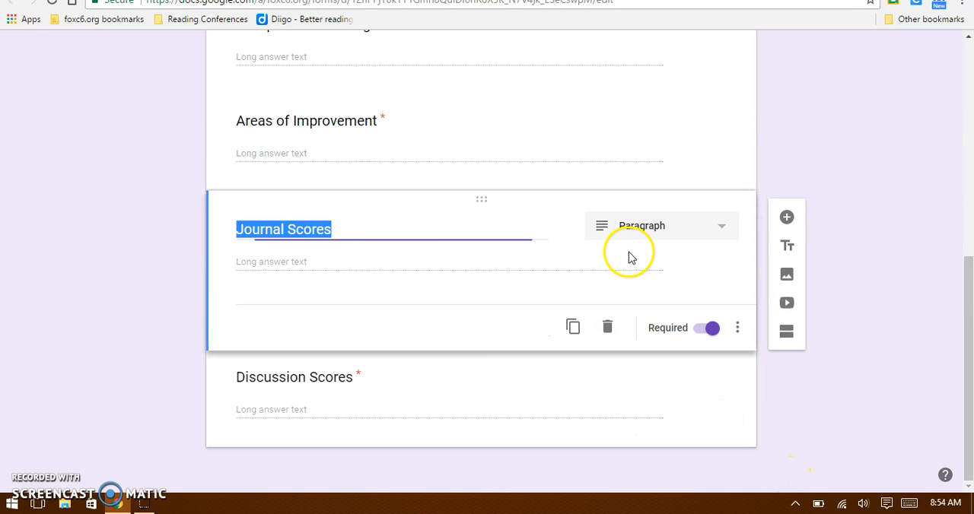
left_click(670, 408)
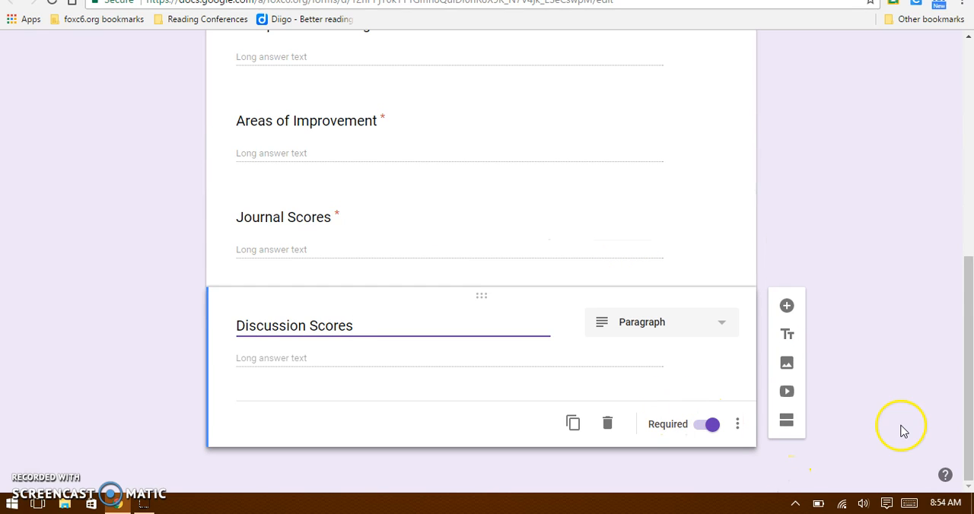
Create a new spreadsheet as the destination for the Book Club Discussions form's responses.
left_click_drag(969, 354, 935, 124)
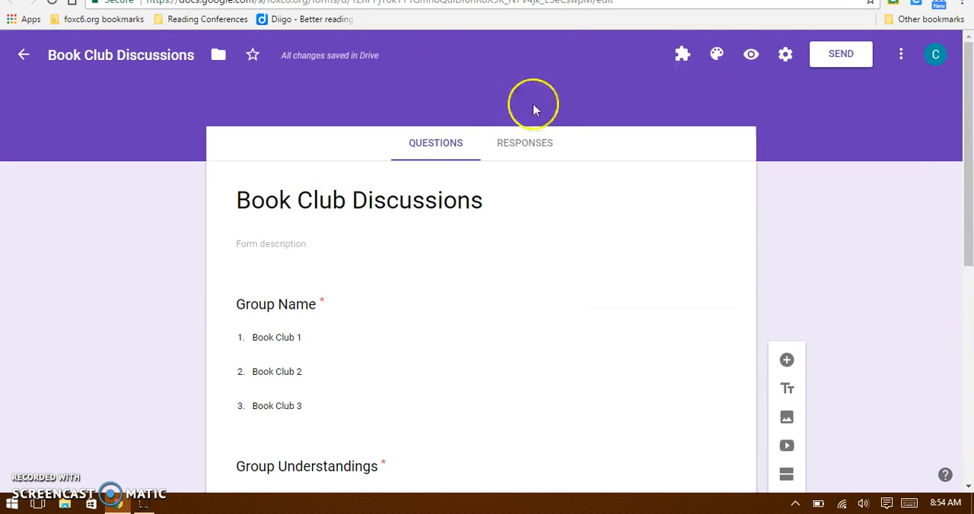
left_click(526, 146)
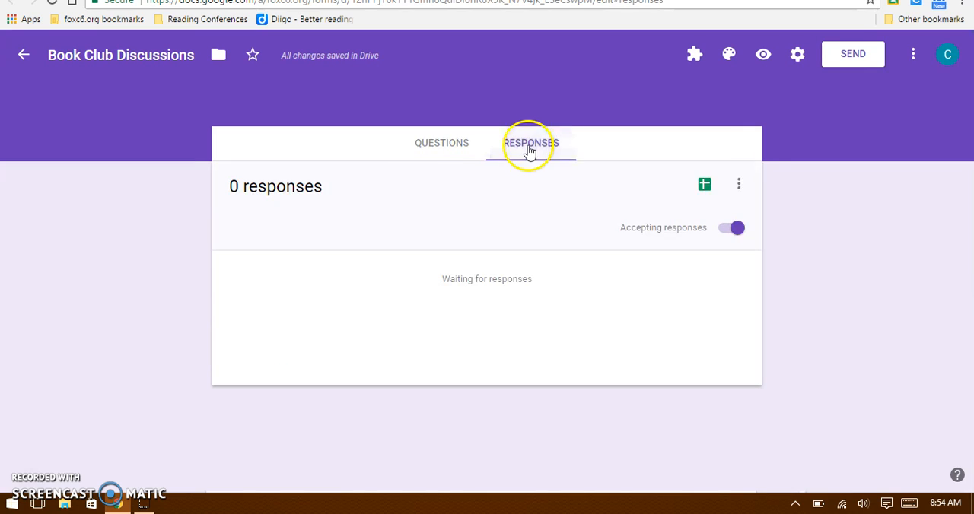
left_click(704, 187)
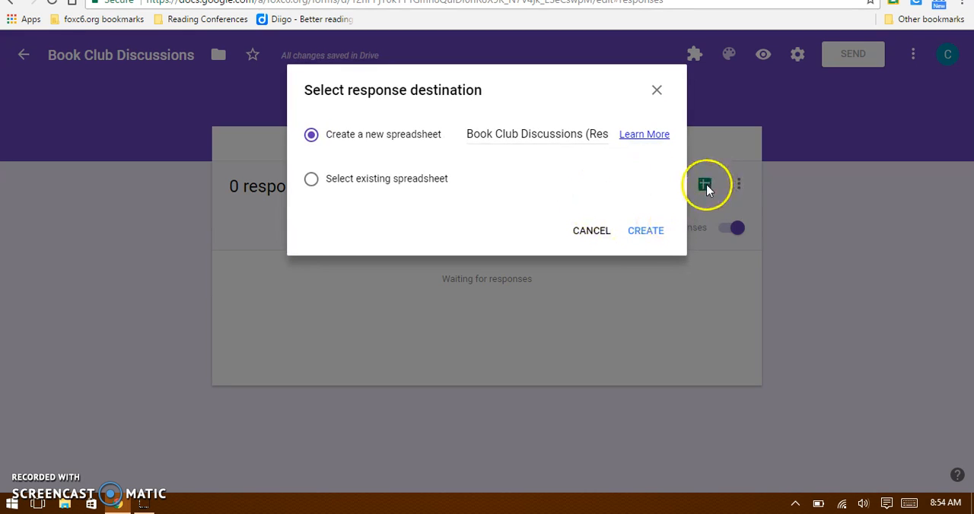
left_click(646, 229)
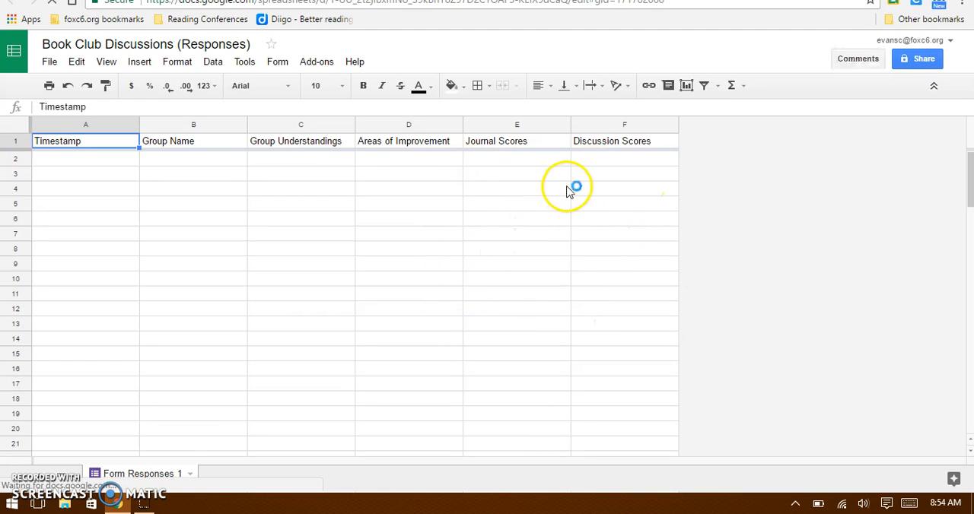
left_click(377, 38)
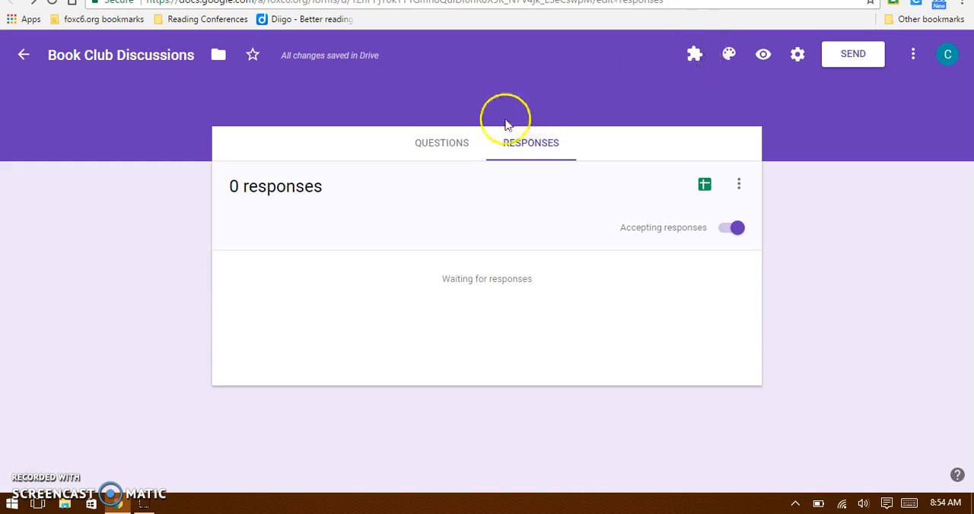
Search the form add-ons for "doc appender" and check whether docAppender is installed.
left_click(447, 155)
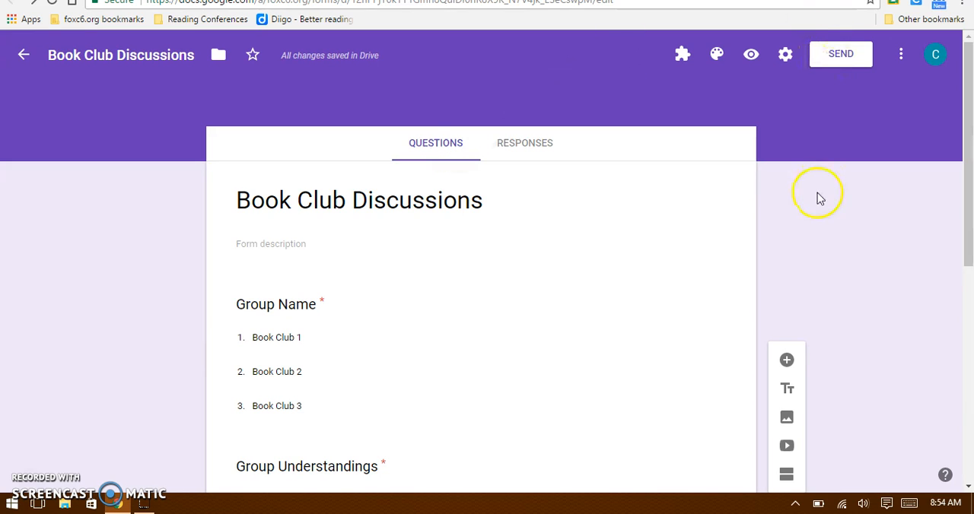
left_click(900, 57)
left_click(853, 342)
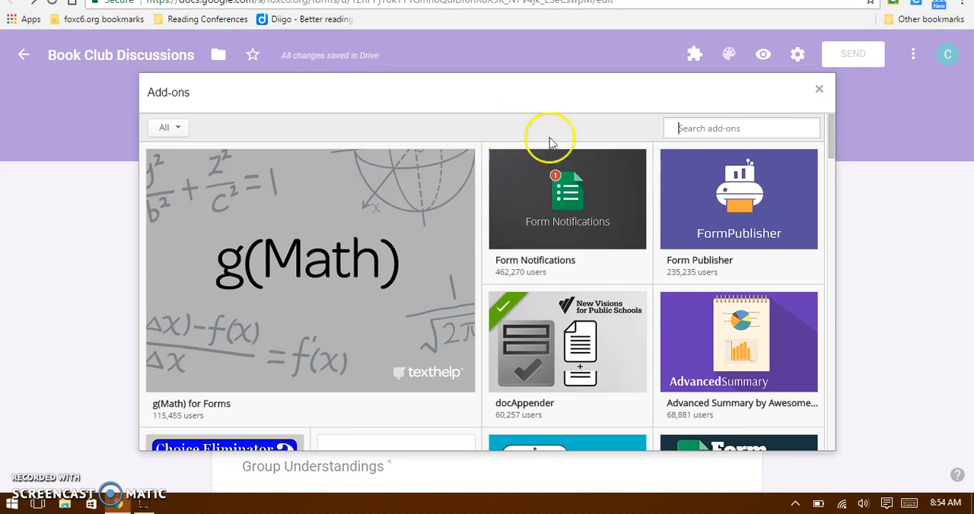
type("doc appender")
key("Return")
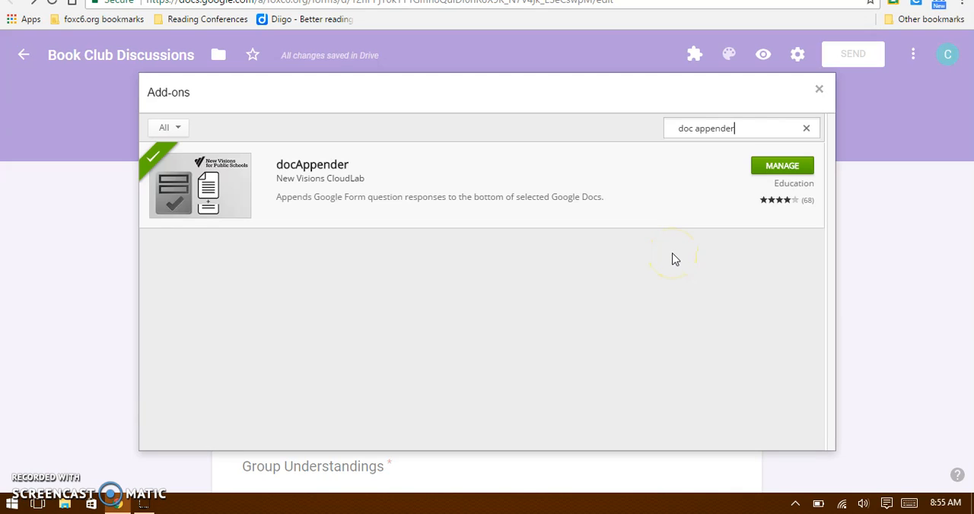
left_click(820, 91)
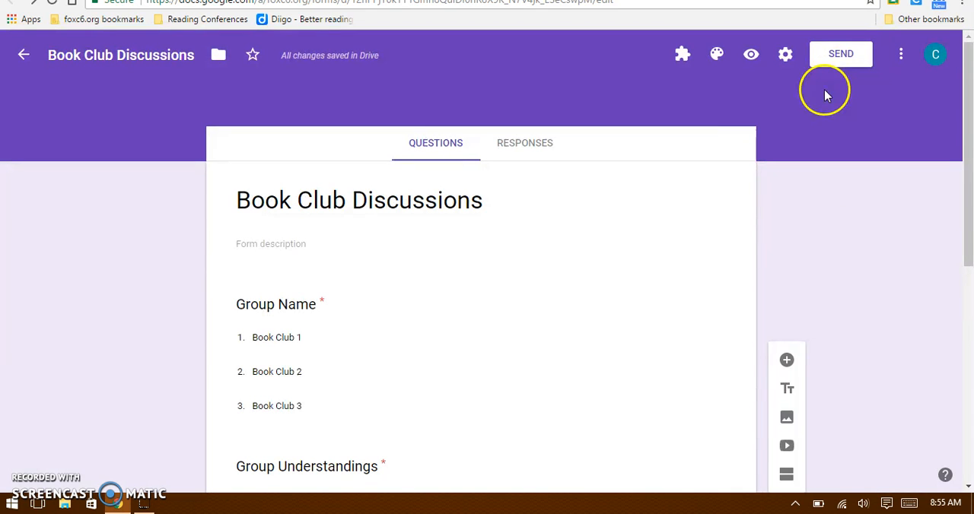
Launch the docAppender add-on's setup for the Book Club Discussions form.
left_click(684, 67)
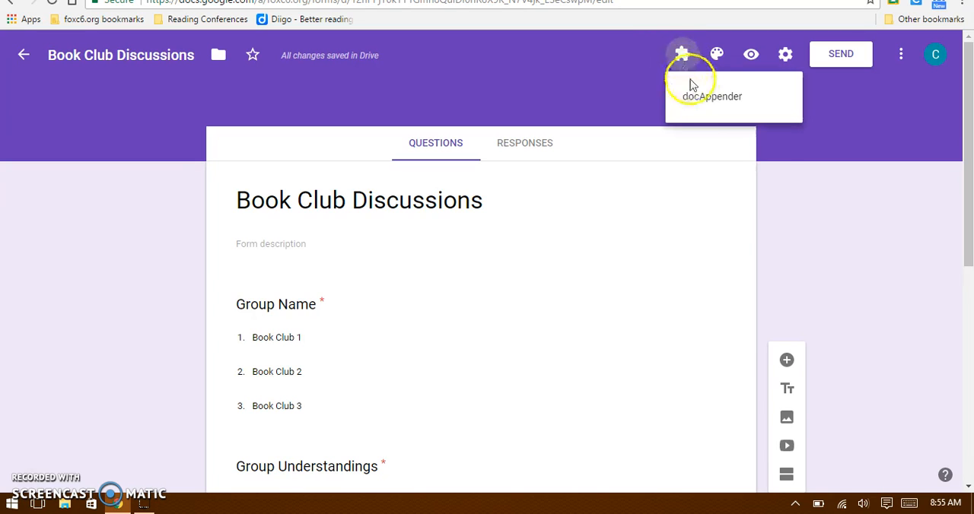
left_click(704, 111)
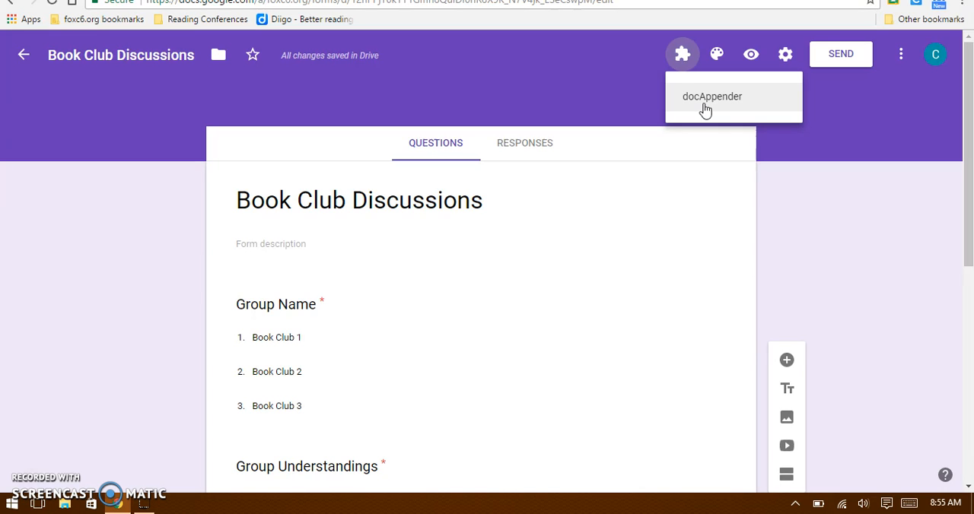
left_click(705, 111)
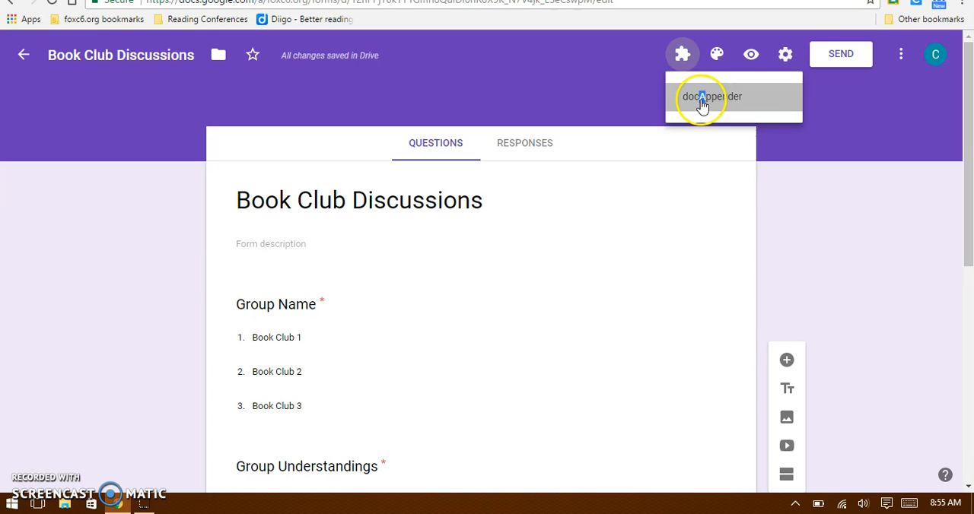
left_click(481, 126)
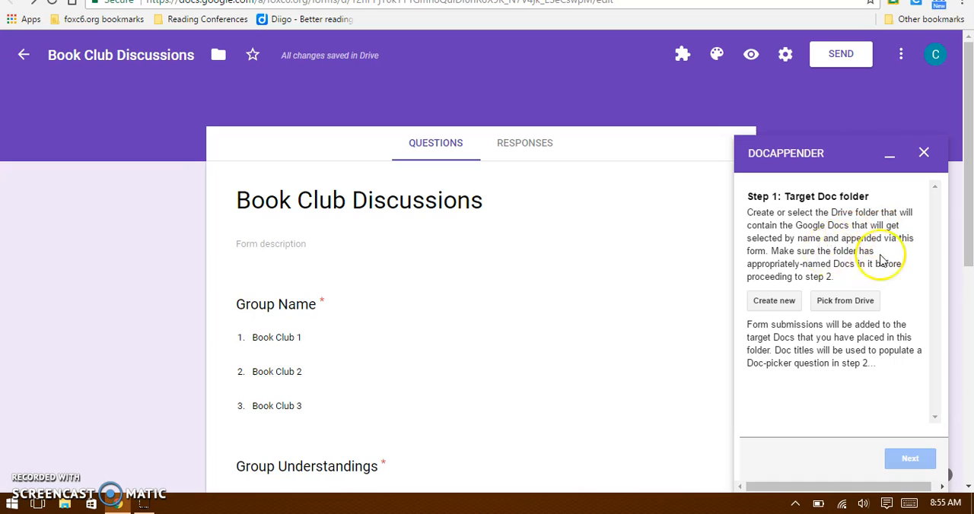
Choose the existing Drive folder Reading Conferences 2 as docAppender's target Doc folder and continue to the doc-picker setup.
left_click(841, 301)
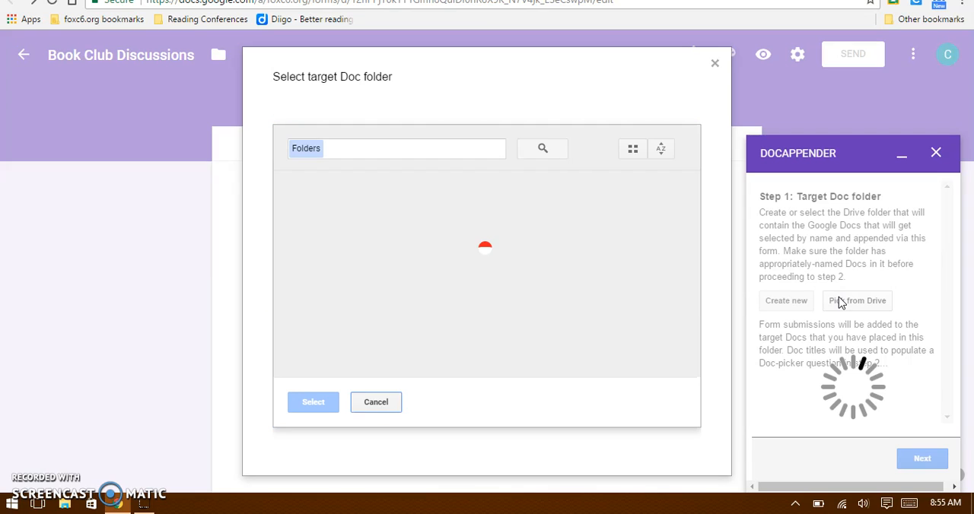
left_click(355, 225)
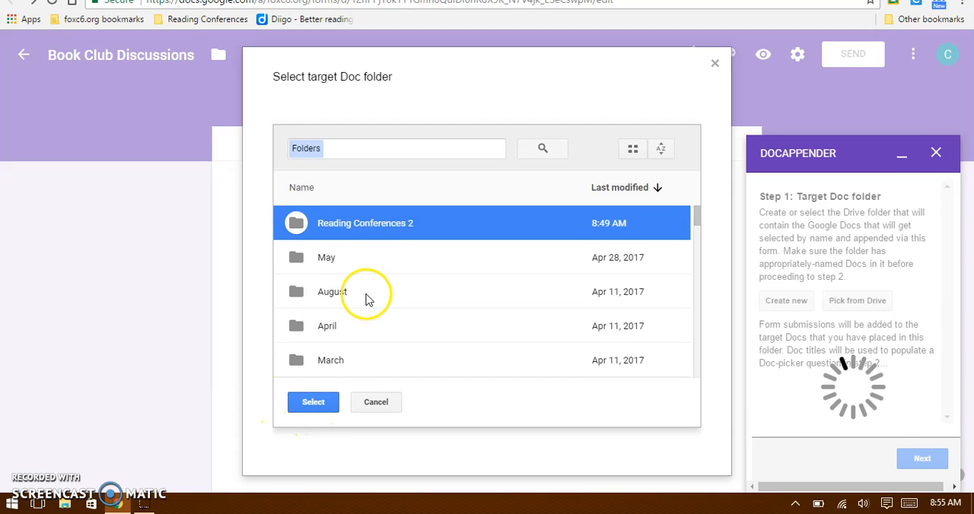
double_click(365, 228)
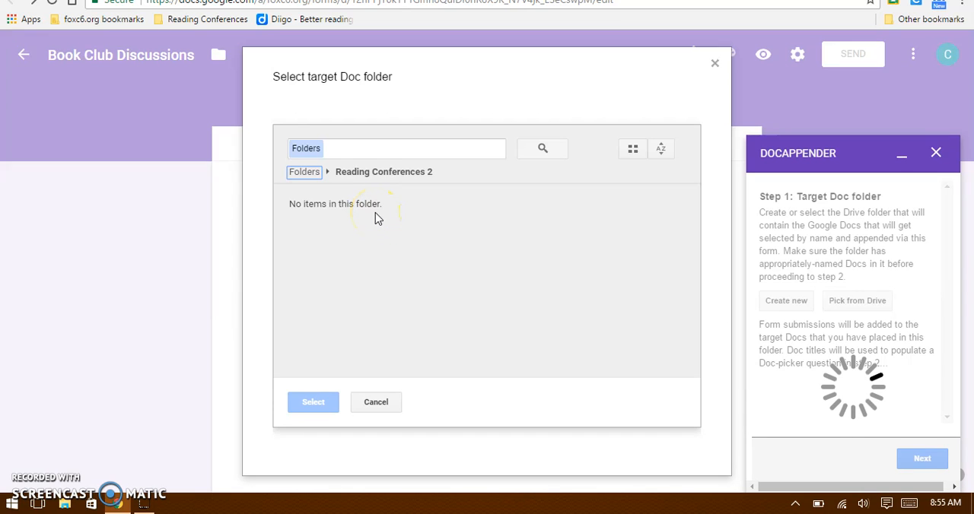
left_click(304, 172)
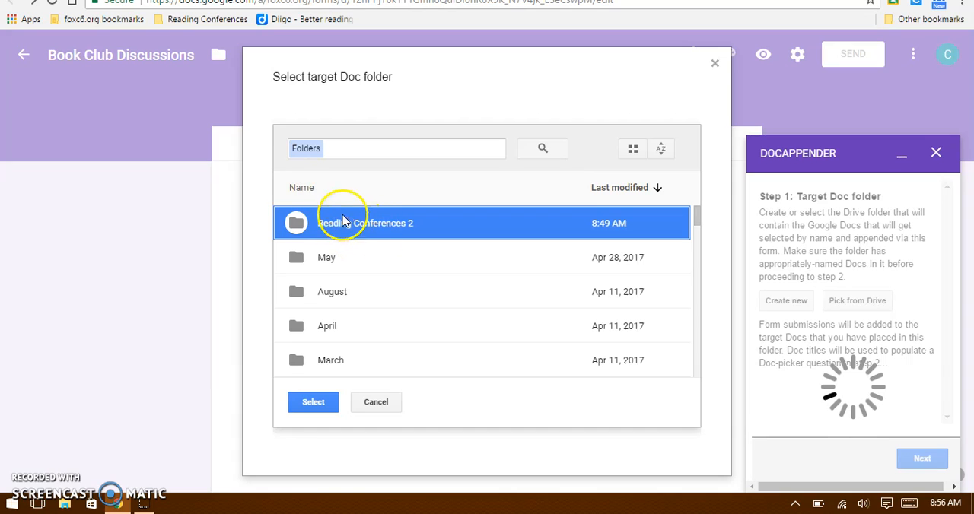
left_click(314, 405)
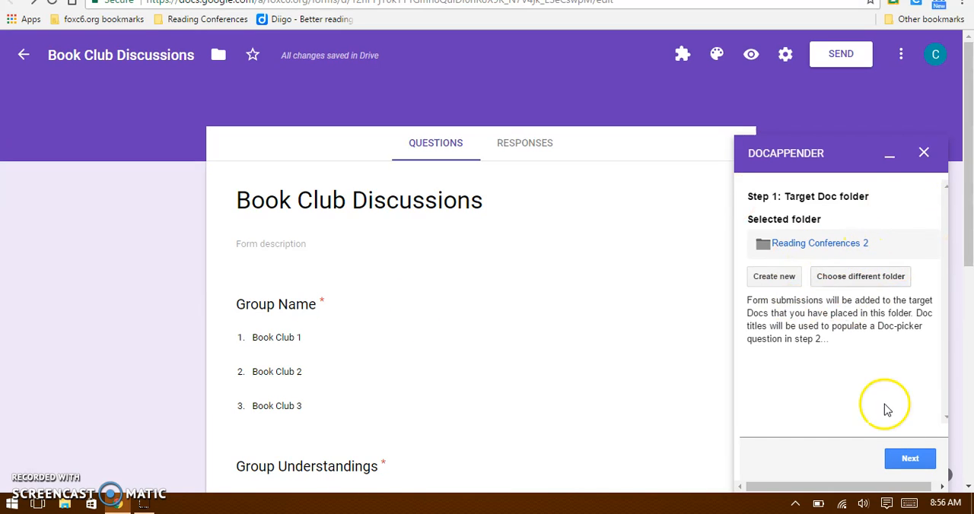
left_click(911, 460)
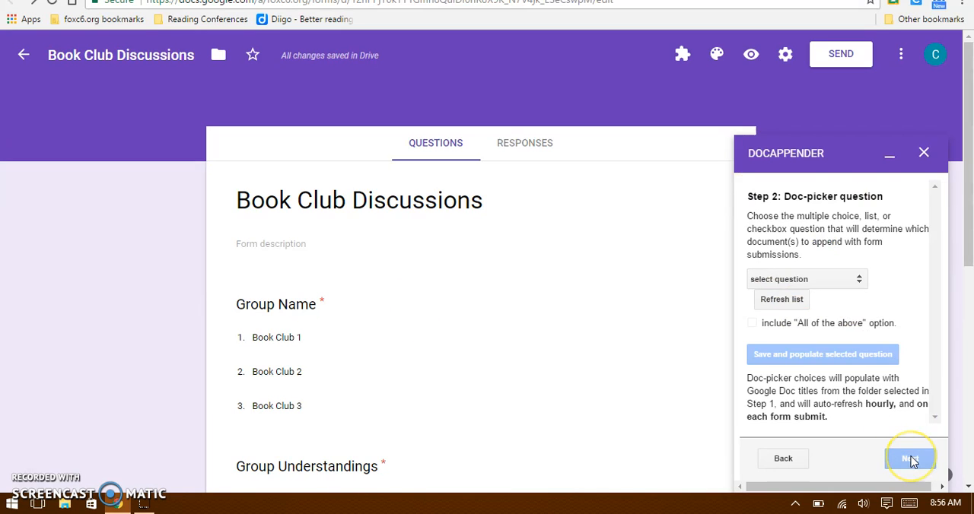
Set Group Name as the doc-picker question, save and populate it, and continue to the form values.
left_click(841, 279)
left_click(833, 278)
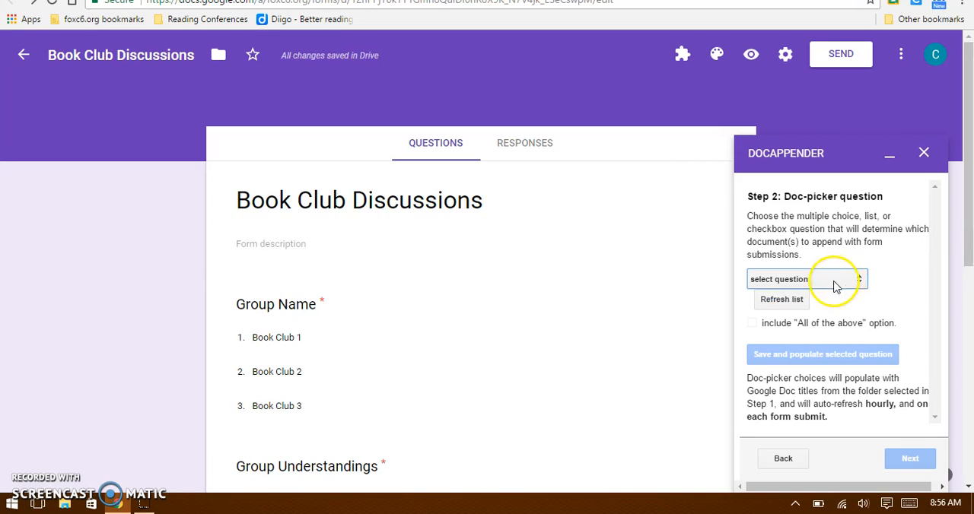
left_click(783, 302)
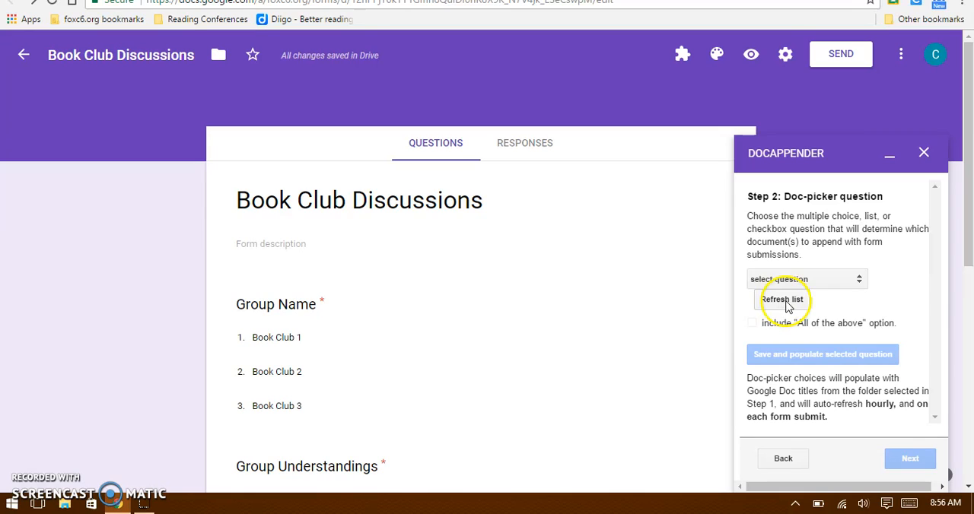
left_click(836, 278)
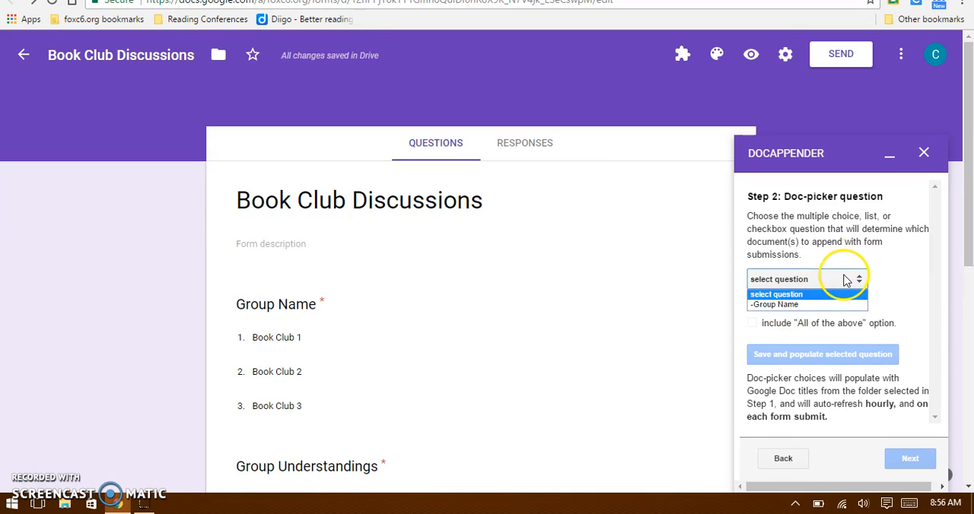
left_click(783, 305)
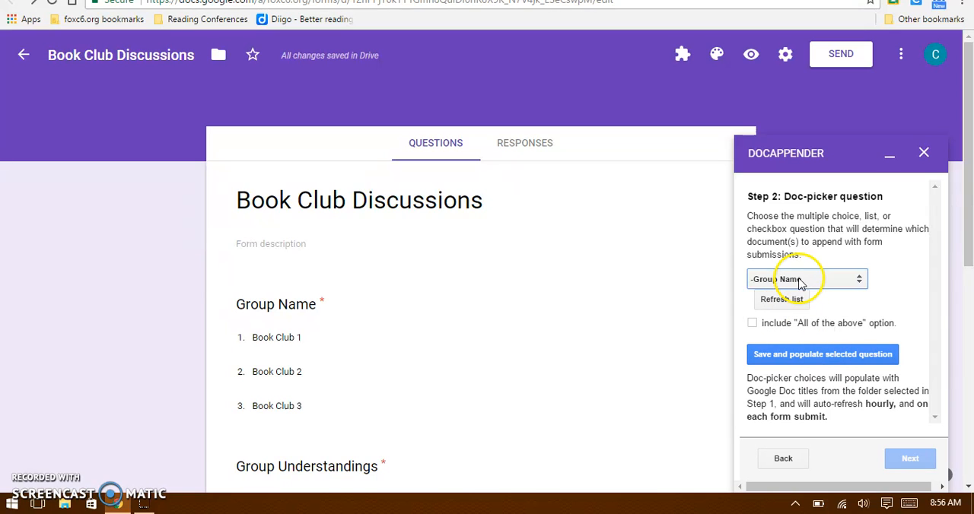
left_click(808, 358)
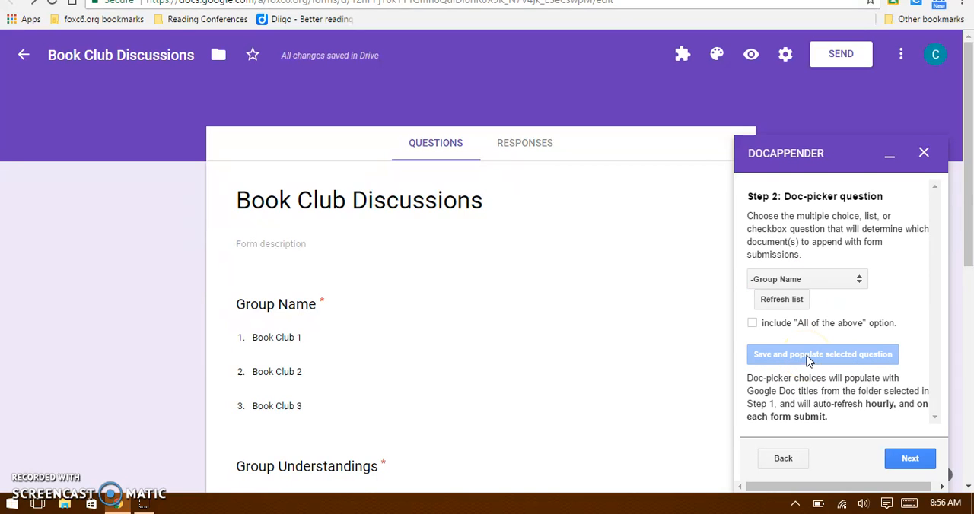
left_click(909, 459)
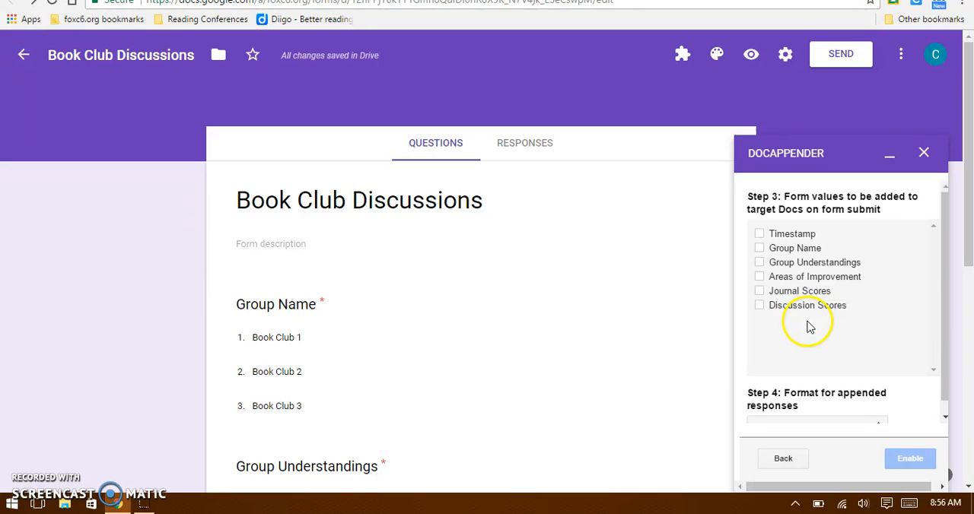
Include Timestamp, Group Name, Group Understandings, Areas of Improvement, Journal Scores and Discussion Scores in the values added to the target Docs.
left_click(759, 233)
left_click(759, 249)
left_click(759, 262)
left_click(759, 277)
left_click(759, 291)
left_click(759, 305)
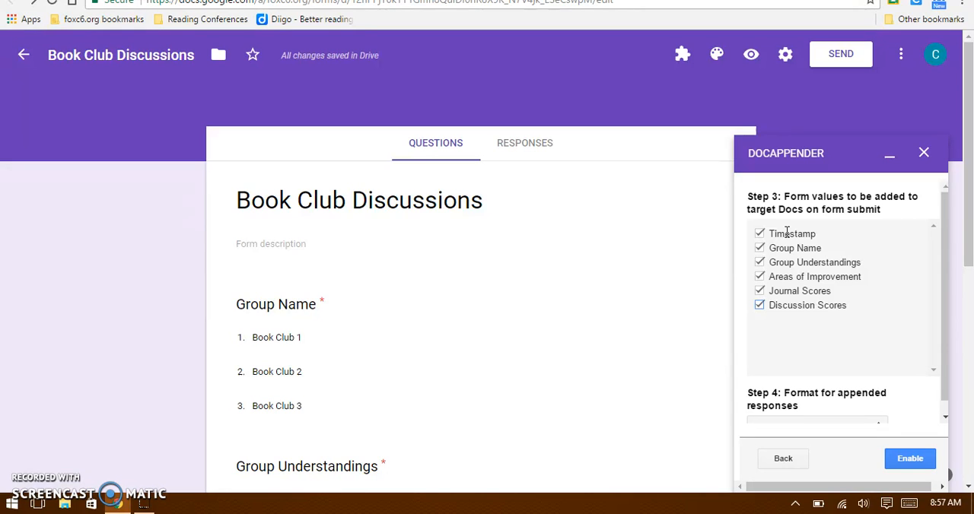
Set the appended responses' format to Separate bulleted lists, enable docAppender and close its setup.
left_click_drag(943, 245, 949, 287)
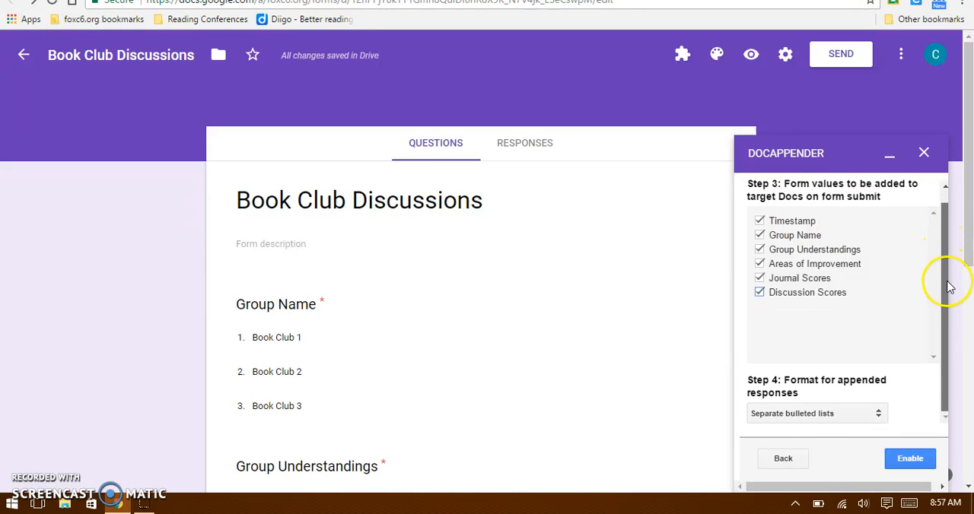
left_click(822, 421)
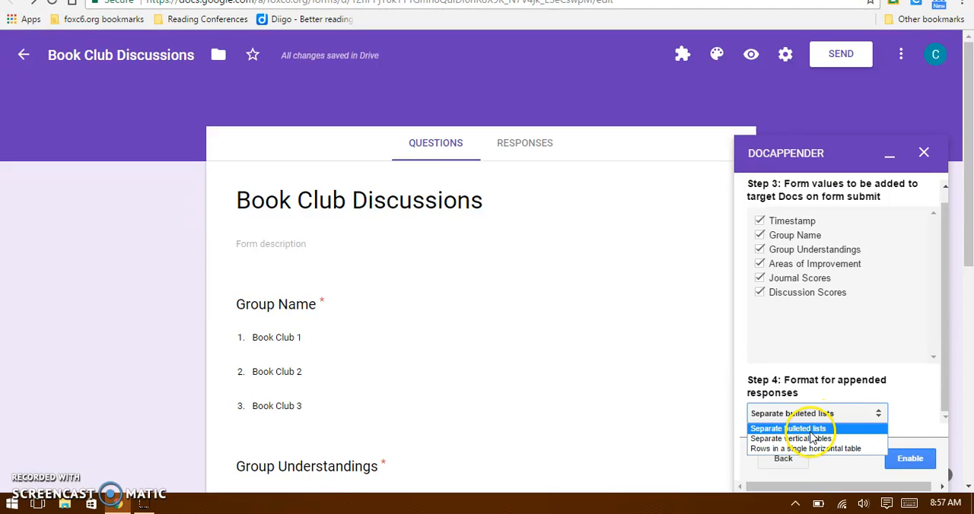
left_click(811, 431)
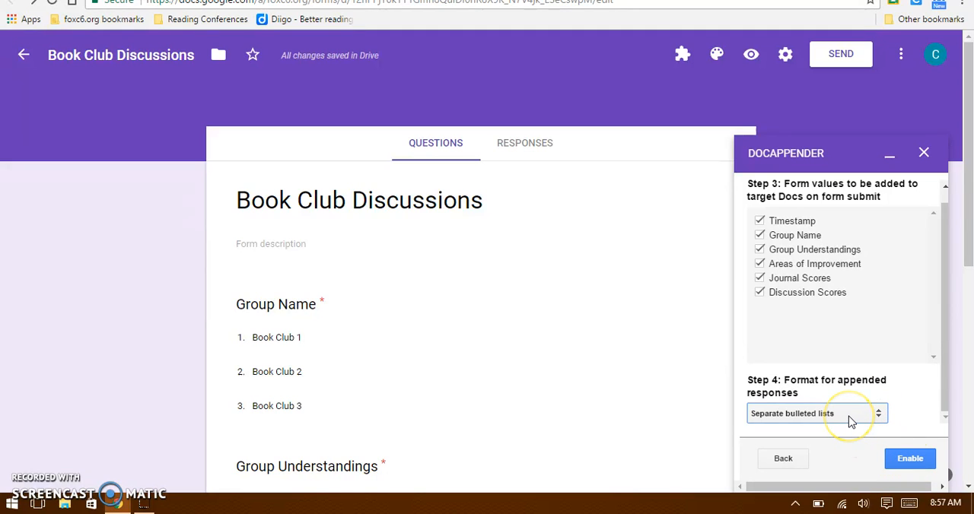
left_click(916, 460)
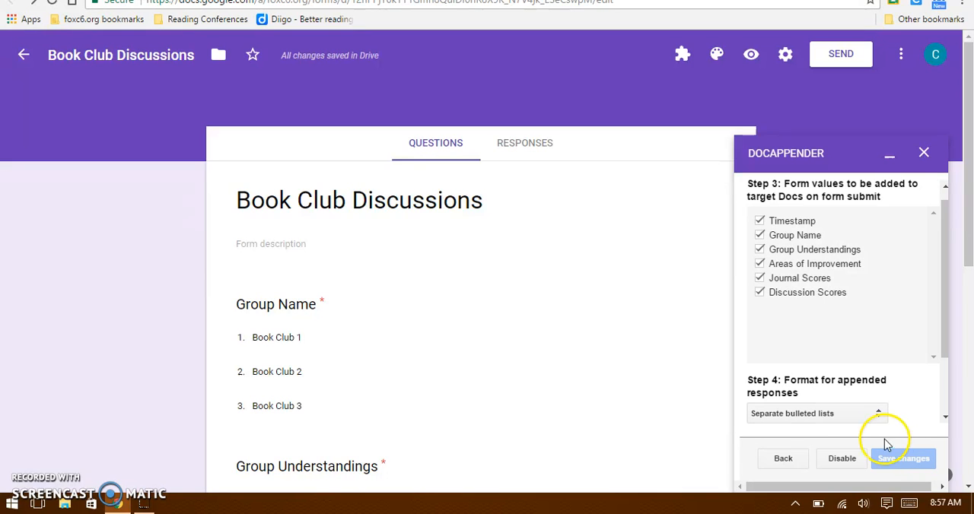
left_click(925, 152)
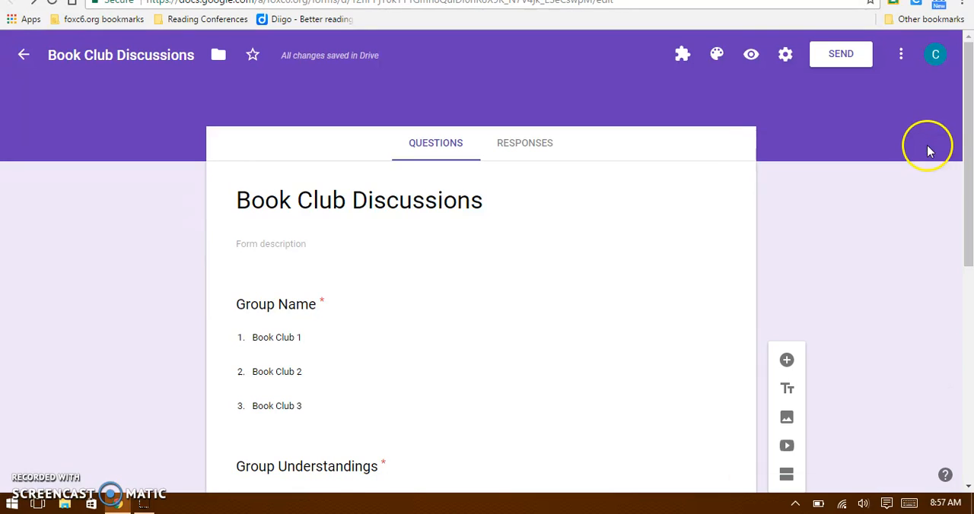
Preview the Book Club Discussions form and choose Book Club 1 as the Group Name.
left_click(752, 57)
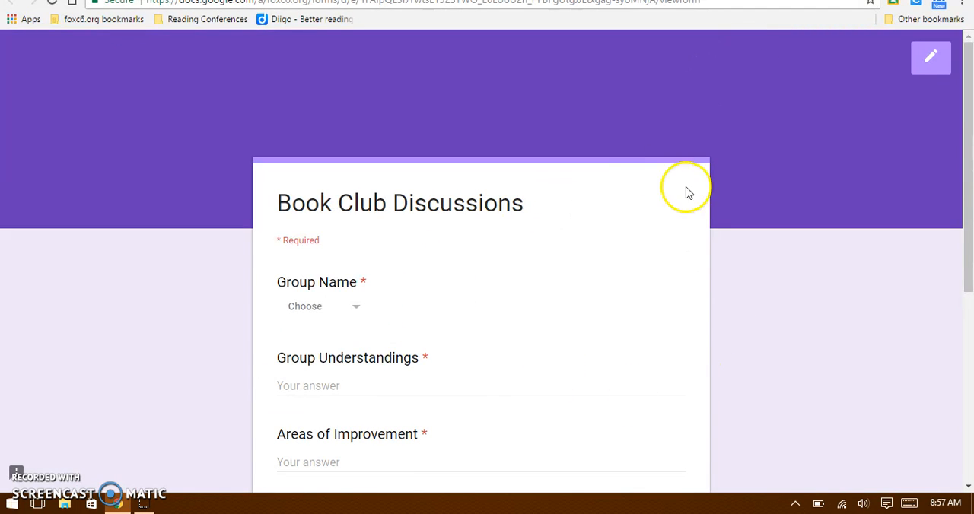
left_click_drag(970, 132, 972, 201)
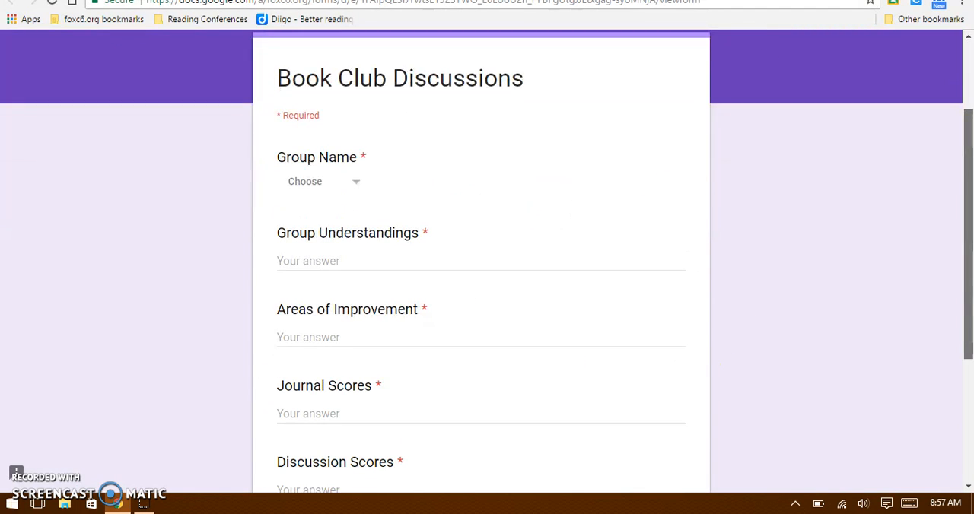
left_click(319, 195)
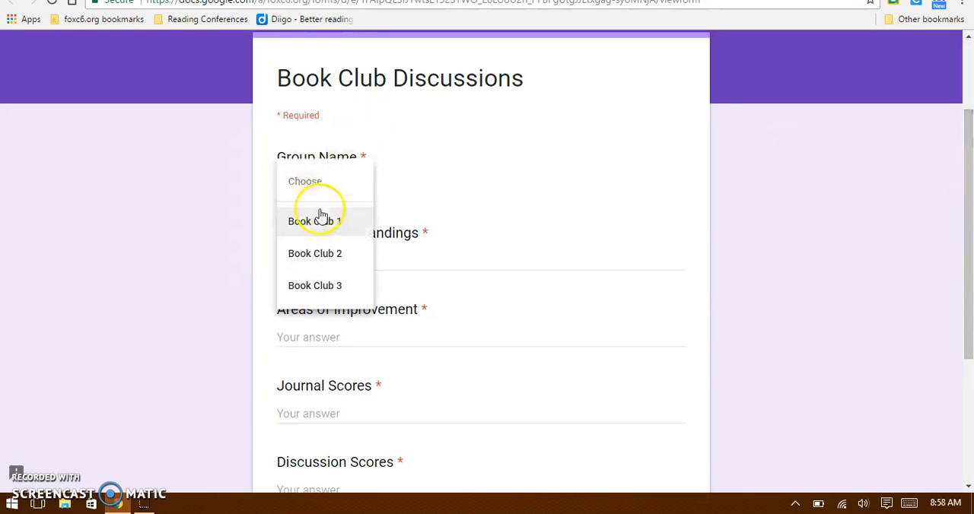
left_click(320, 220)
Answer Group Understandings with "they understand a lot" and Areas of Improvement with "looking for theme".
left_click(313, 262)
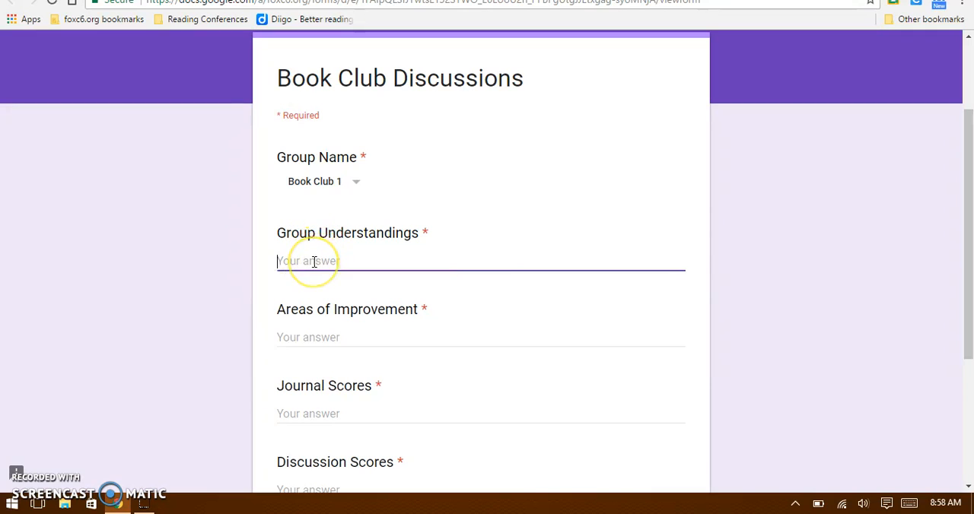
type("a")
key("BackSpace")
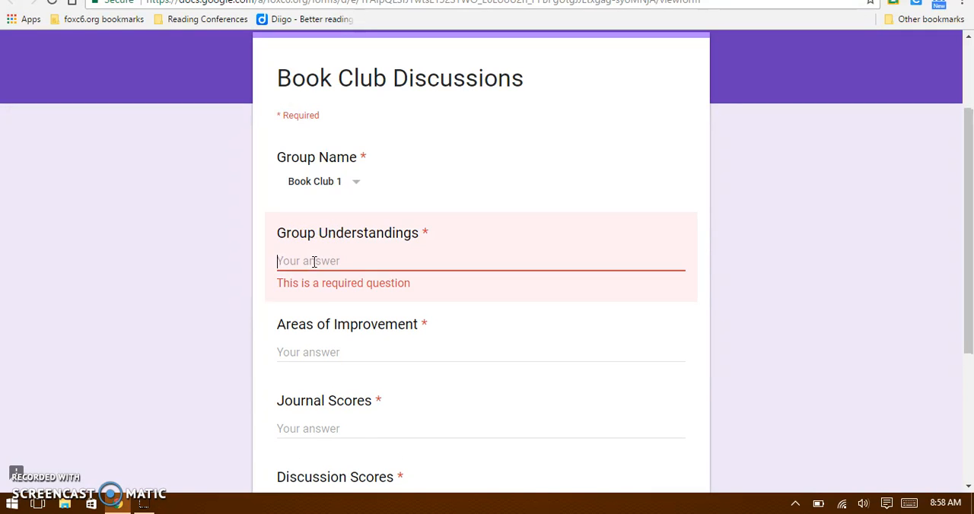
type("they understand a lot")
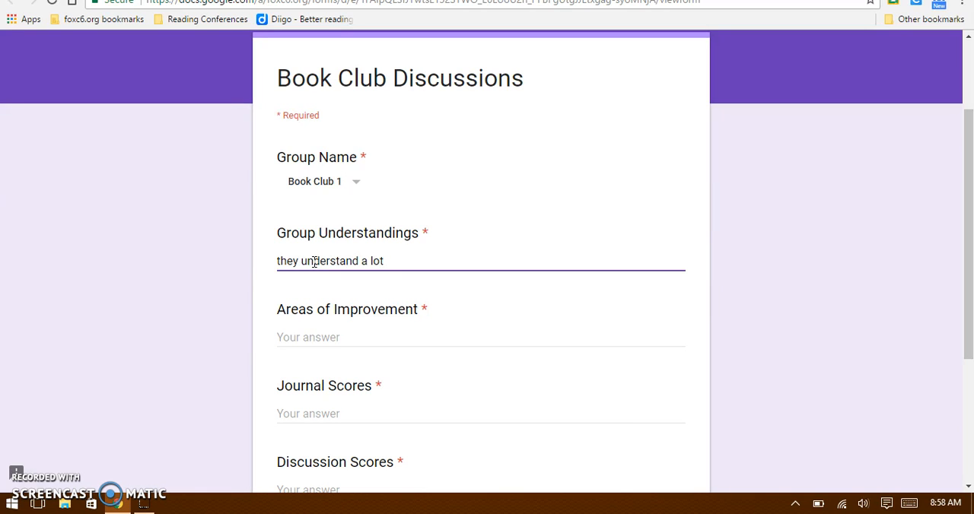
left_click(298, 338)
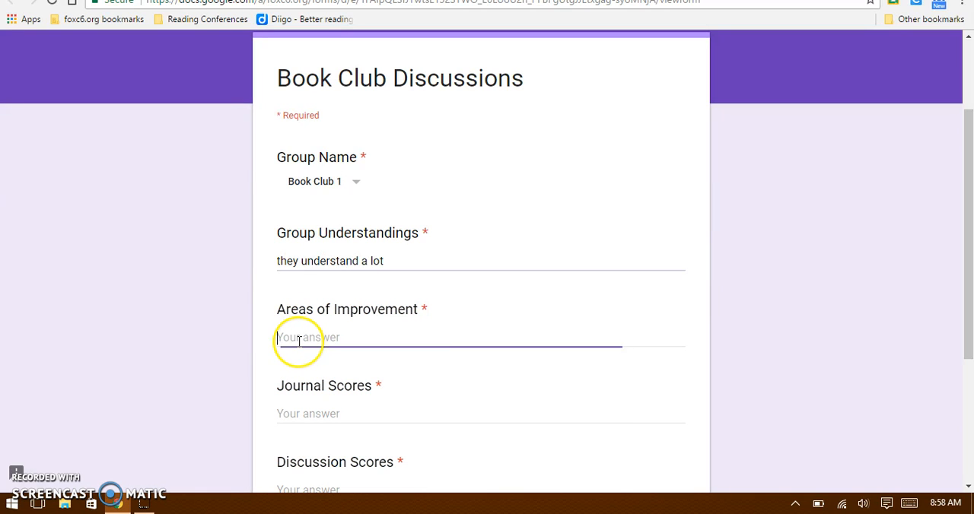
type("I")
type("ooking for theme")
Enter two students' first names with Journal Scores of 4 and 2, one student per line.
left_click(306, 407)
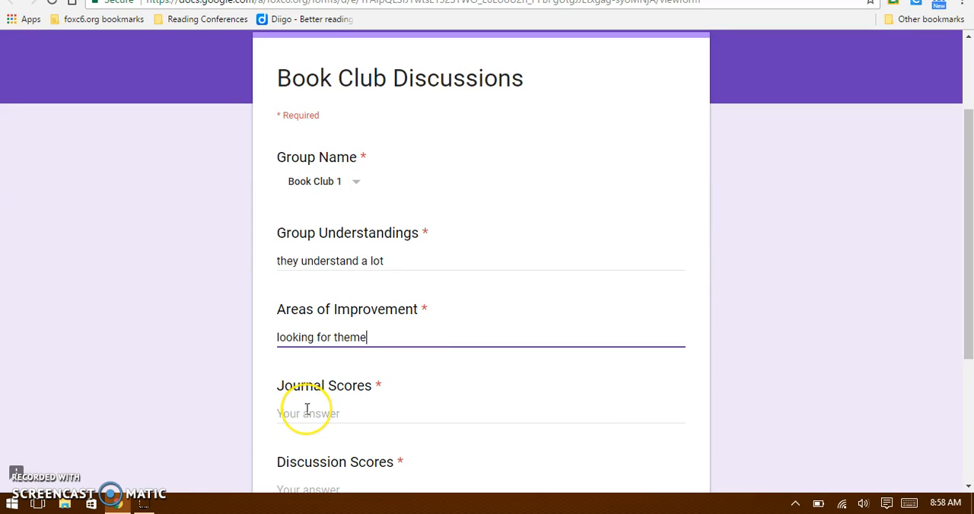
type("Bob")
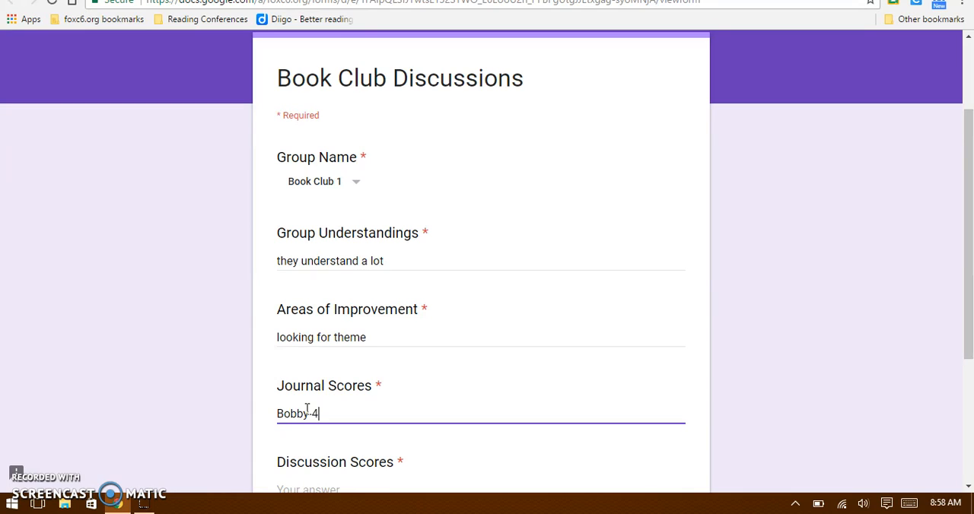
type("by-4")
key("Return")
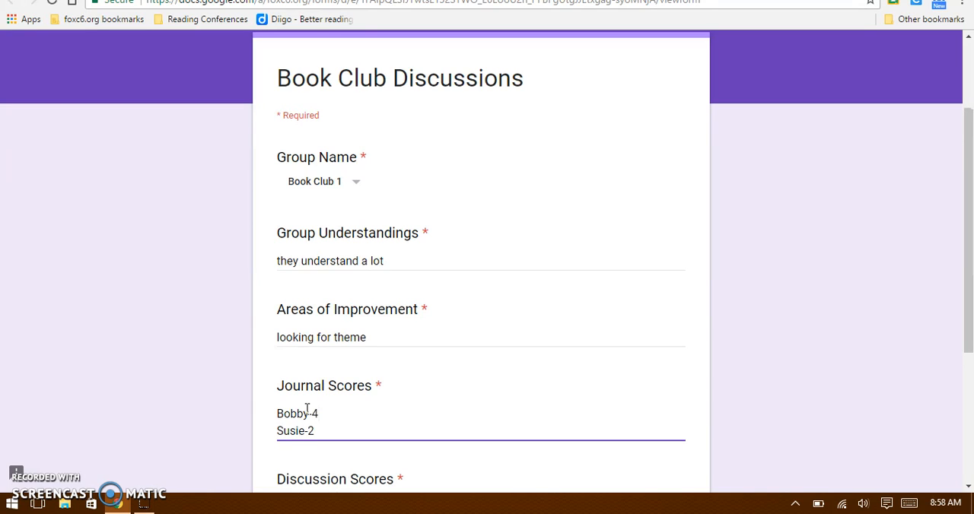
Enter the same two students' Discussion Scores of 2 and 4, one per line, and submit the form response.
left_click_drag(969, 261, 970, 336)
left_click(403, 388)
type("Bobby")
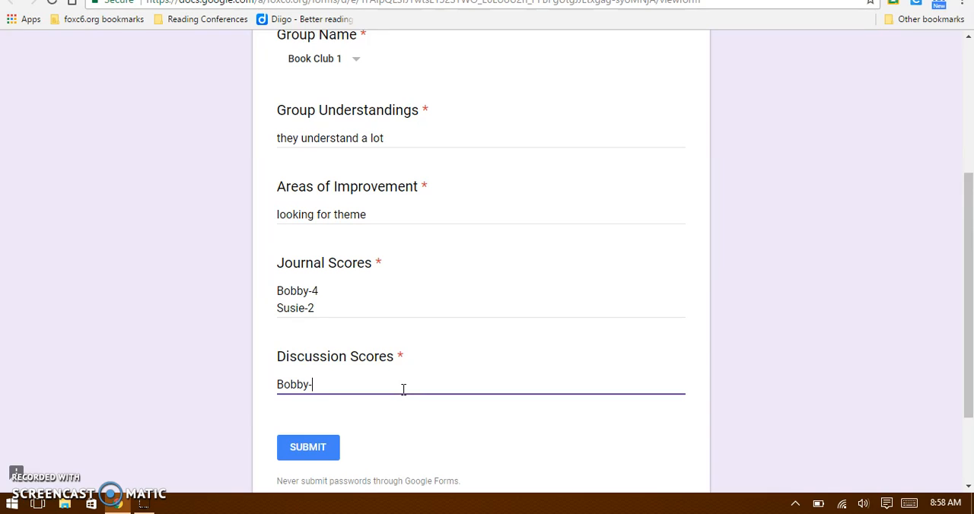
type("-2")
key("Return")
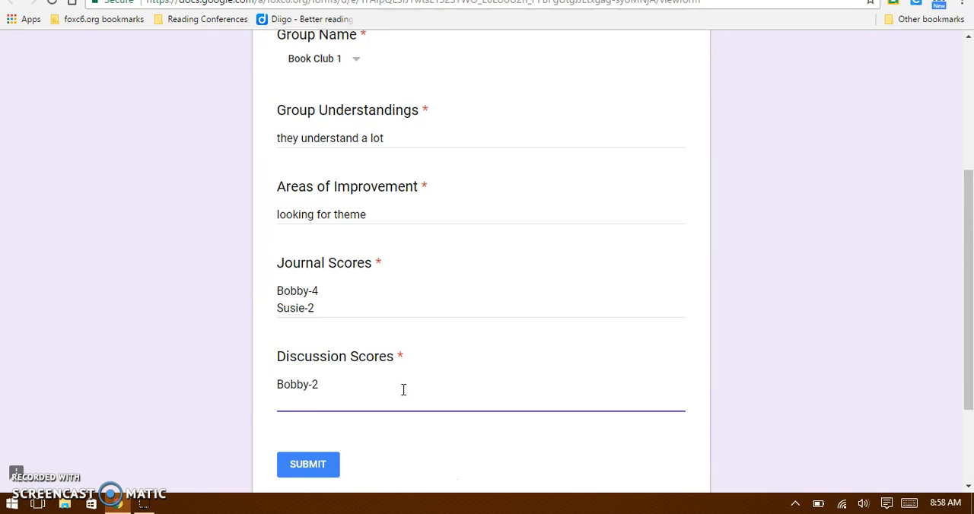
type("Susie-4")
mouse_move(963, 289)
left_mouse_down()
mouse_move(956, 337)
mouse_move(963, 250)
mouse_move(963, 272)
left_mouse_up()
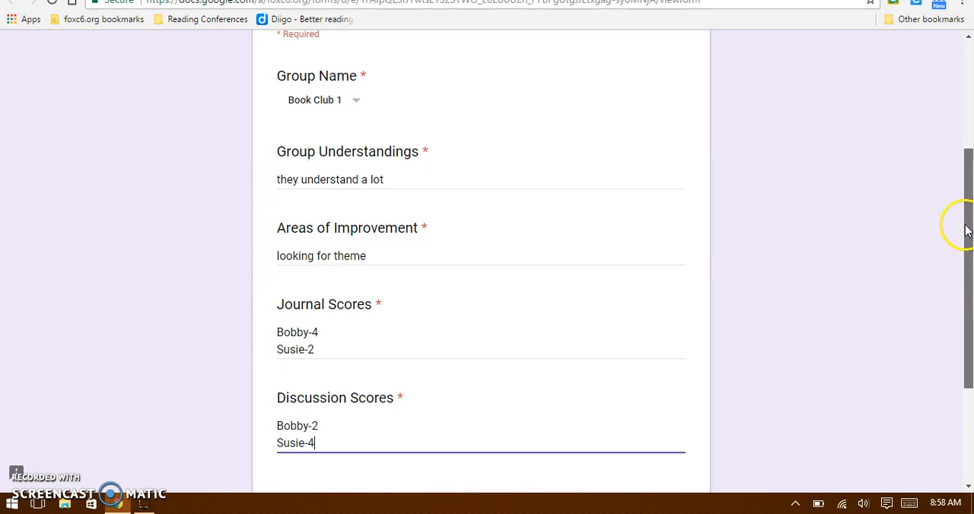
left_click_drag(964, 226, 965, 284)
left_click(304, 397)
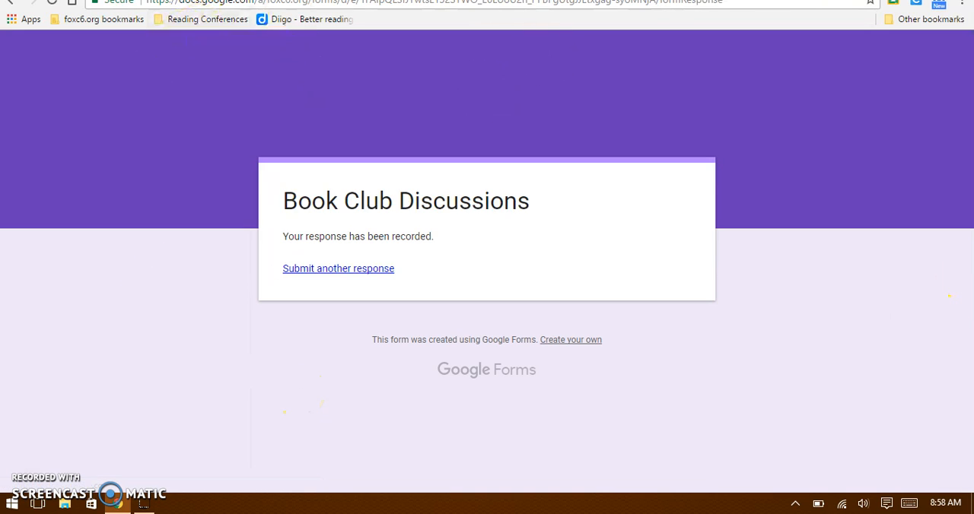
Open the Book Club 1 Doc from the Reading Conferences 2 folder, check the appended response, and return to Drive.
left_click(267, 0)
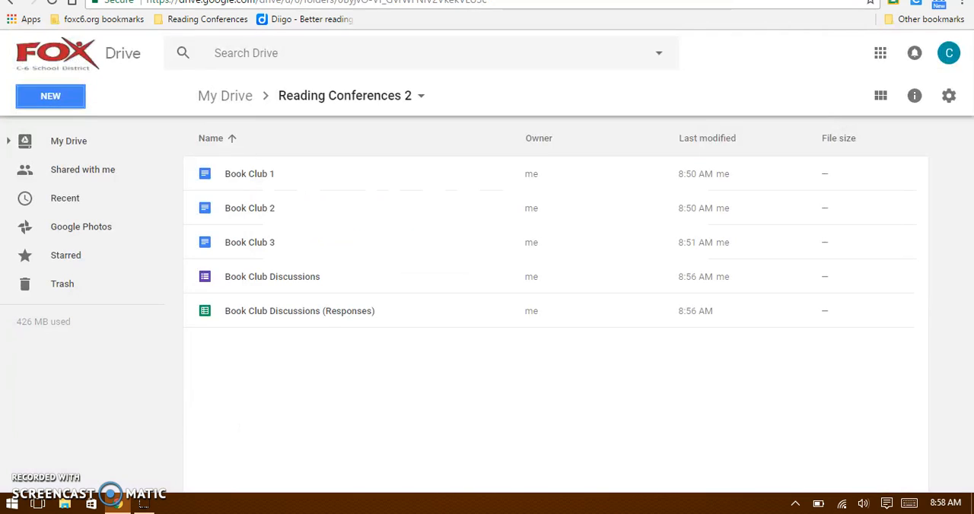
double_click(256, 175)
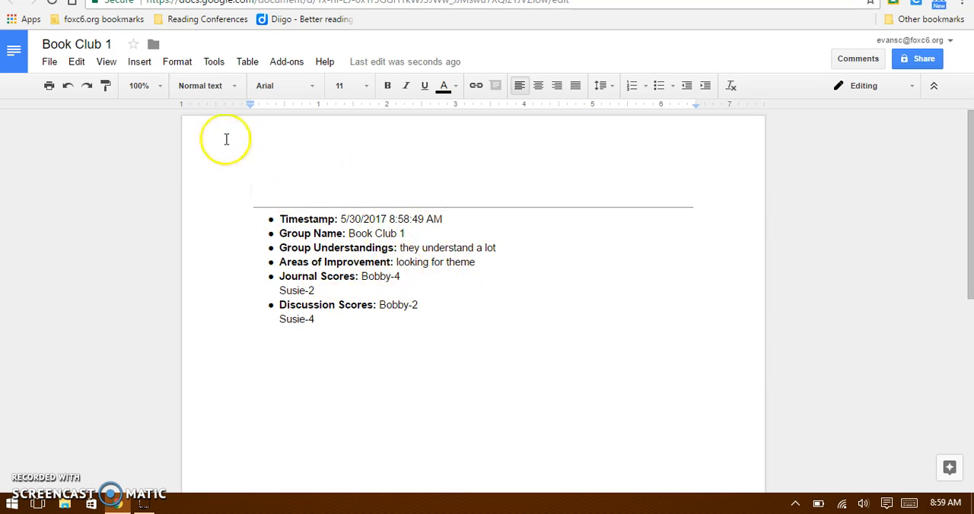
left_click(172, 0)
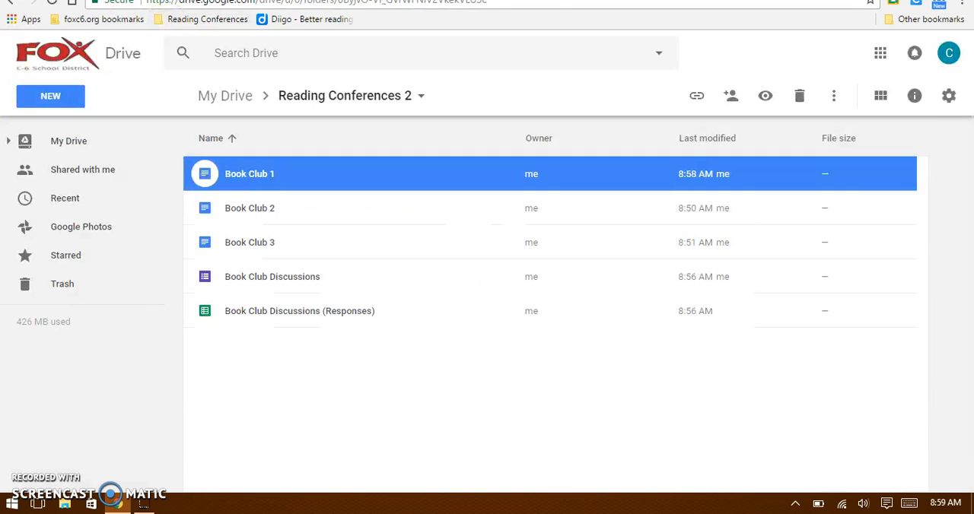
Open the group conferences subfolder inside My Drive's Reading Conferences folder.
left_click(226, 96)
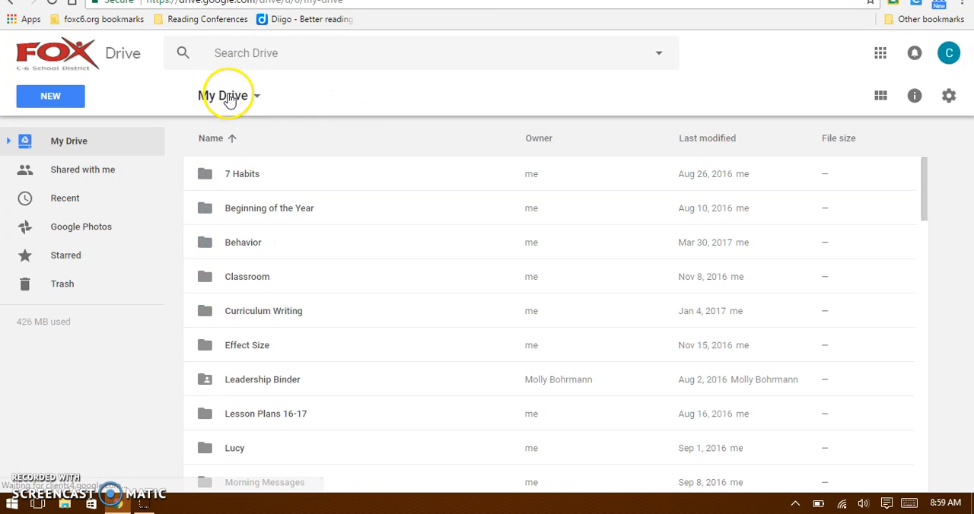
left_click_drag(917, 195, 923, 253)
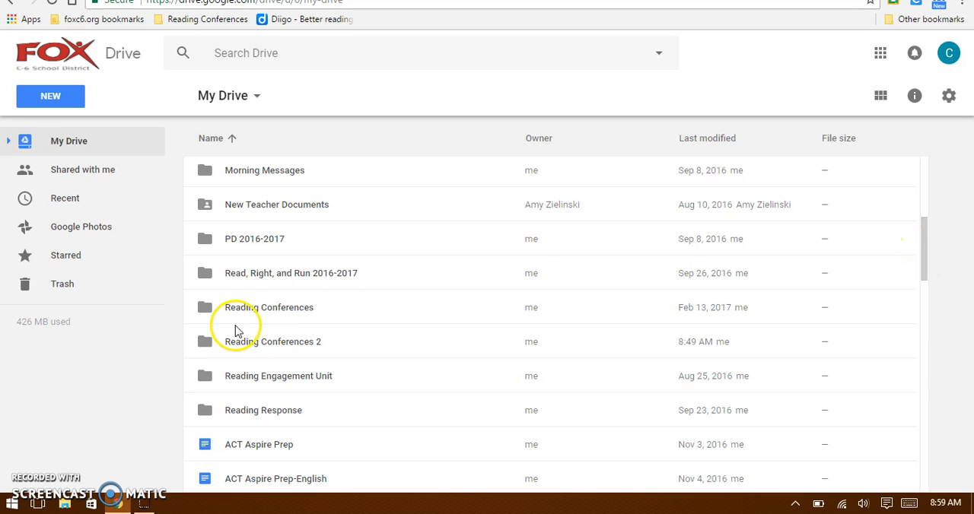
left_click(253, 307)
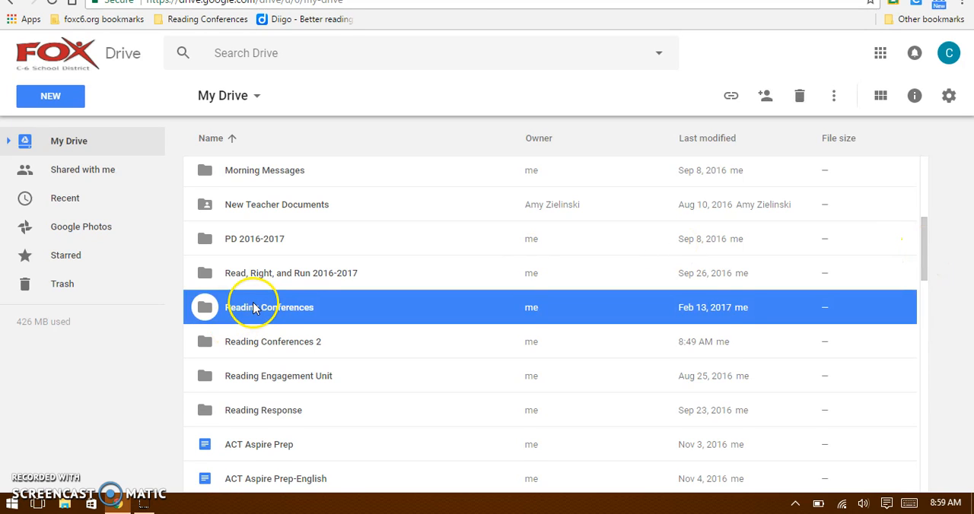
double_click(254, 307)
double_click(265, 243)
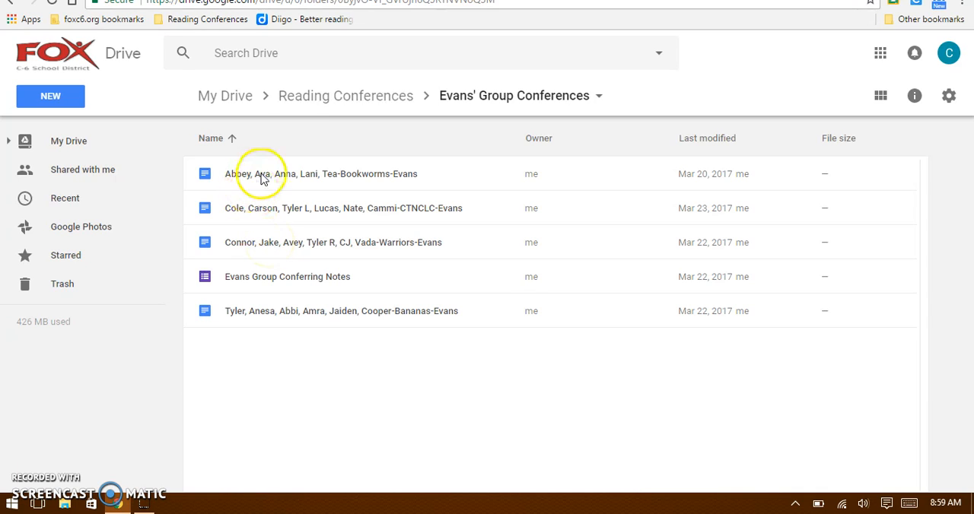
Open the Bookworms group's Doc and examine its table of conference notes and scores.
left_click(261, 177)
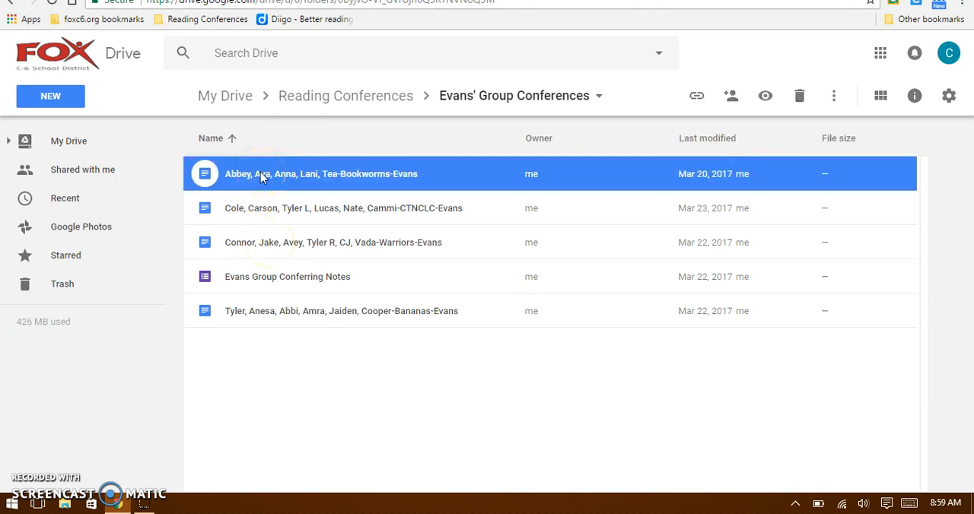
double_click(260, 173)
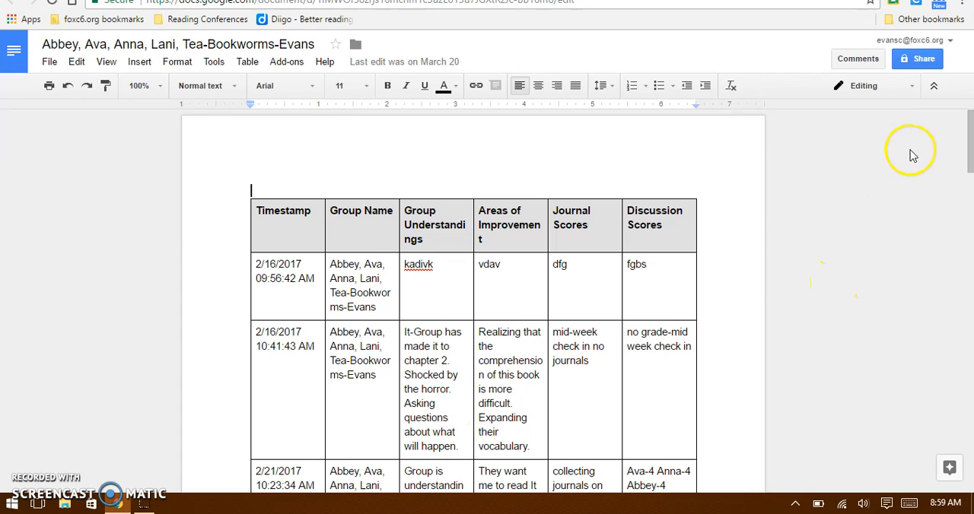
left_click_drag(969, 148, 969, 168)
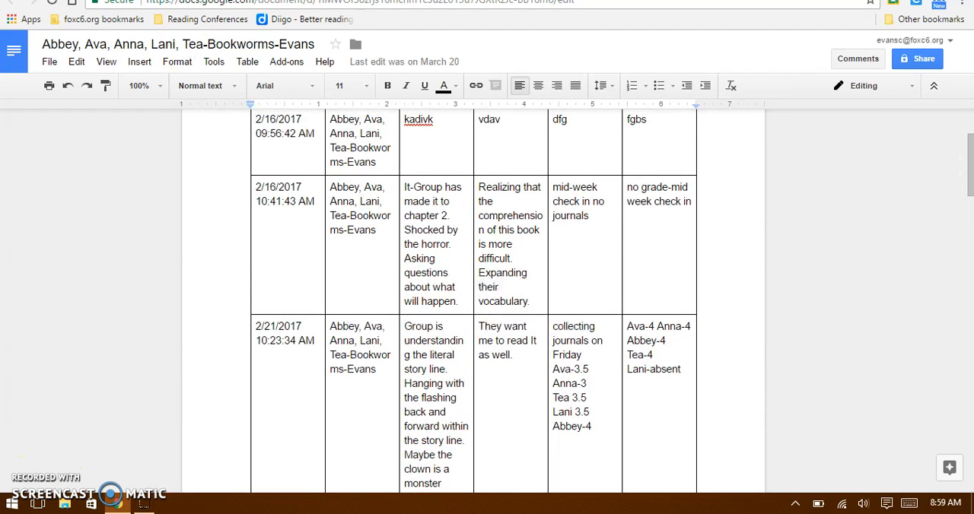
Go back to My Drive and open the Reading Conferences 2 folder.
left_click(262, 0)
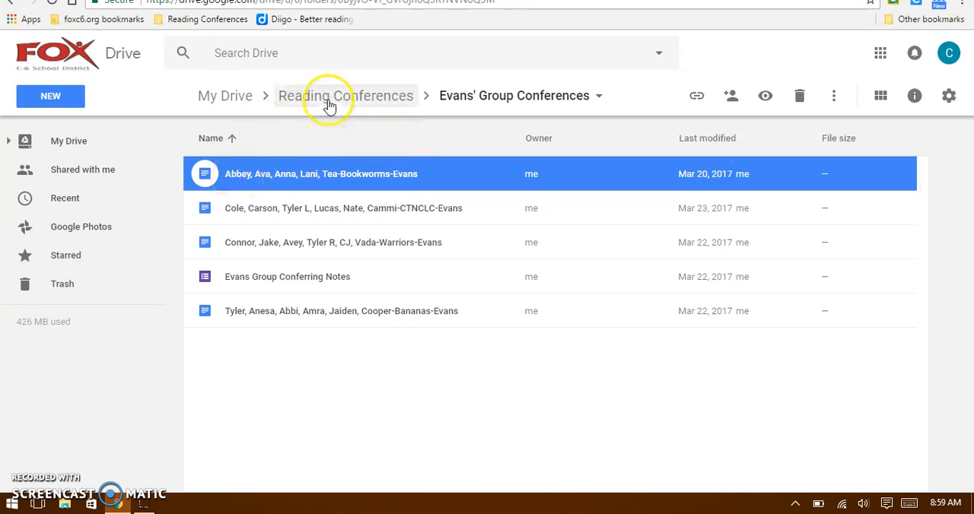
left_click(242, 100)
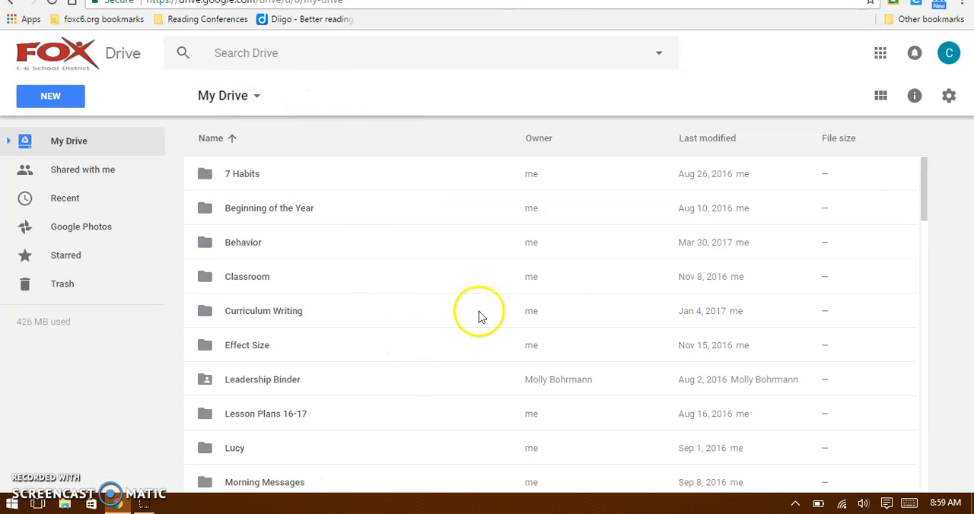
left_click_drag(927, 200, 925, 253)
left_click(258, 395)
double_click(258, 397)
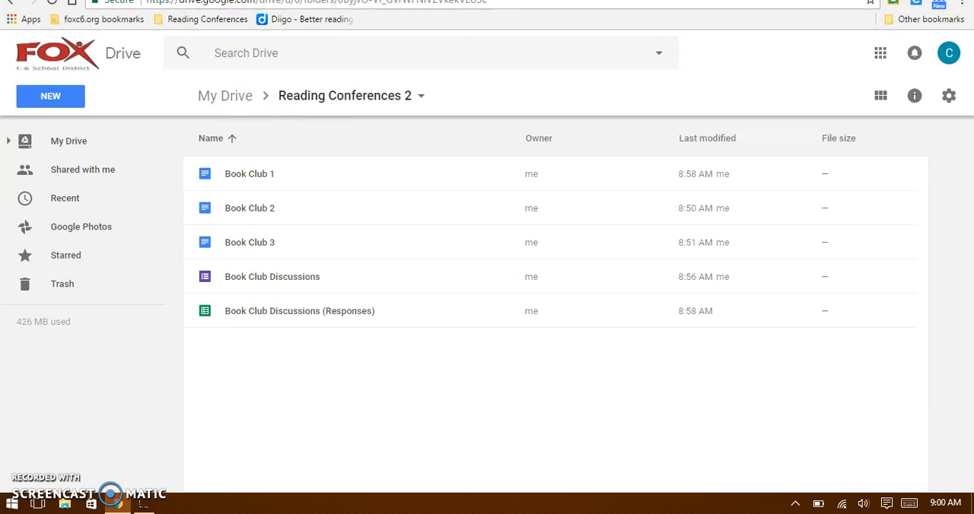
Switch from Drive to the Book Club Discussions form editor, preview the live form, and return to the editor.
left_click(238, 187)
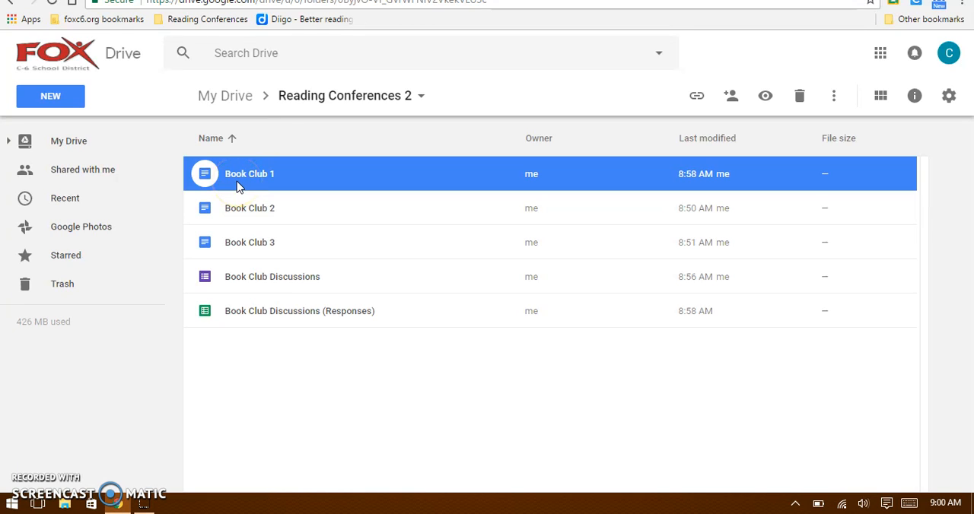
left_click(352, 1)
left_click(396, 1)
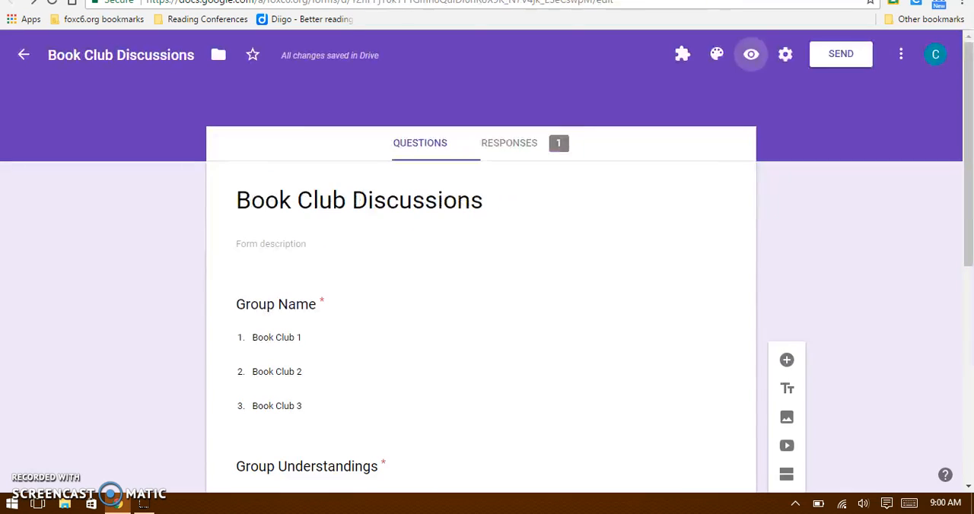
left_click(752, 59)
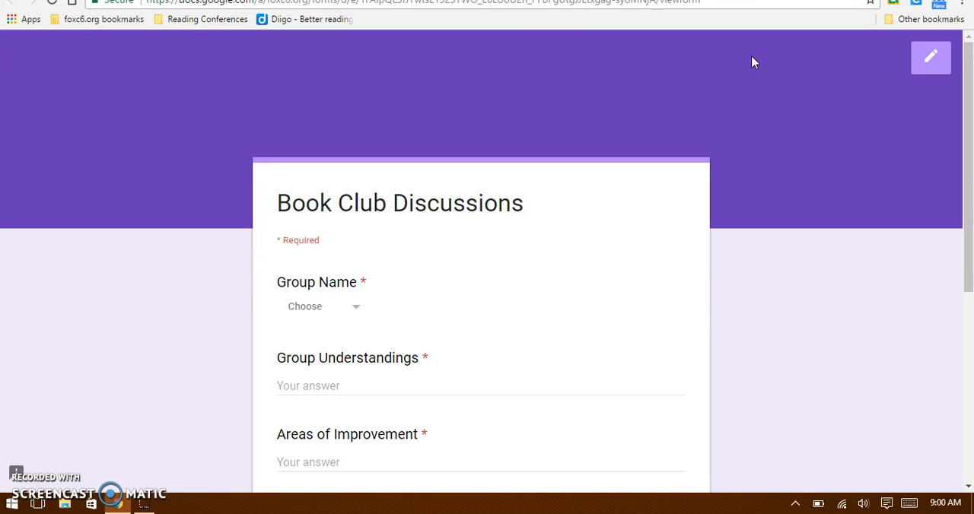
left_click(397, 1)
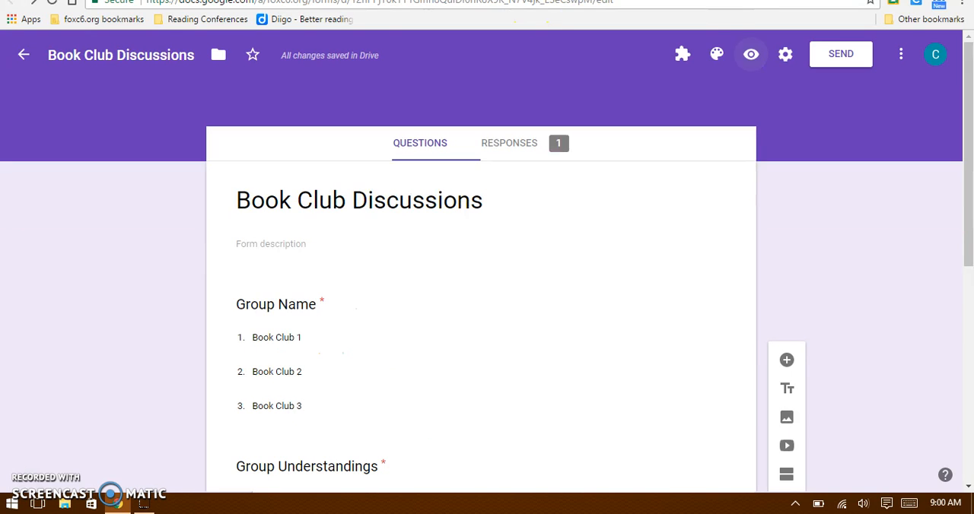
Open the docAppender sidebar in the Book Club Discussions form.
left_click(681, 52)
left_click(700, 97)
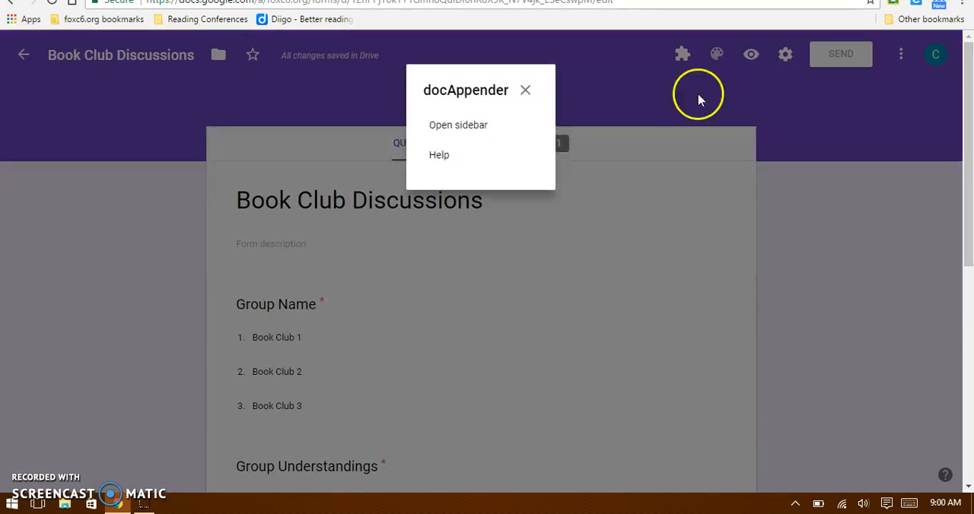
left_click(469, 121)
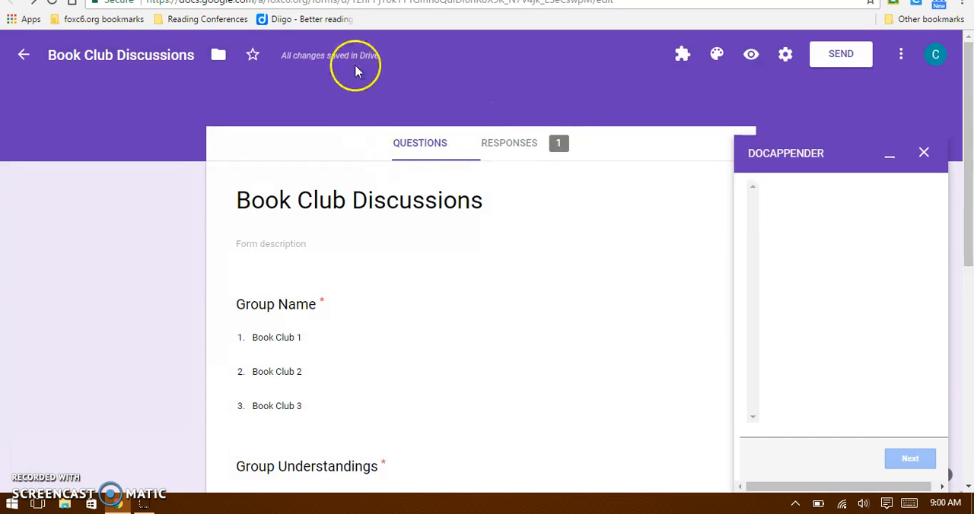
Revisit the Reading Conferences 2 folder and the form's submission page, and return to the form editor with docAppender.
left_click(156, 1)
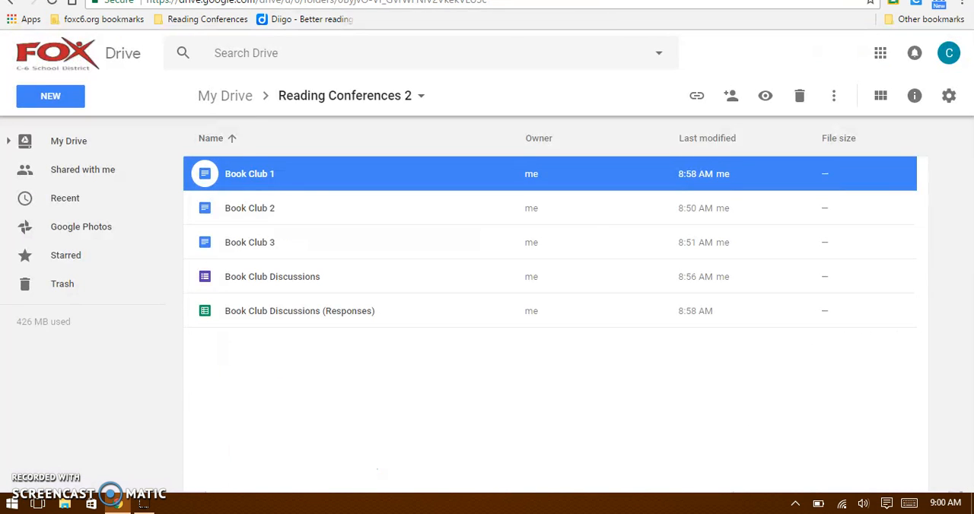
left_click(209, 1)
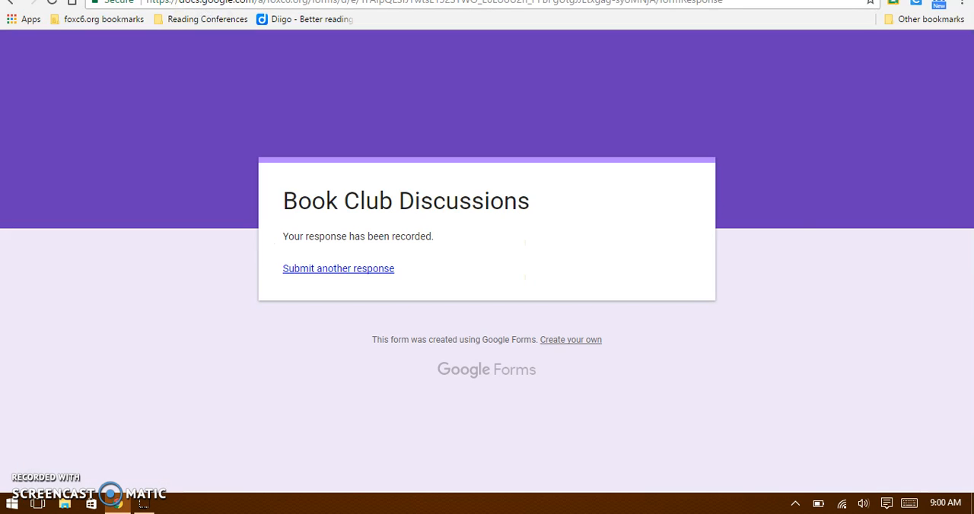
left_click(319, 1)
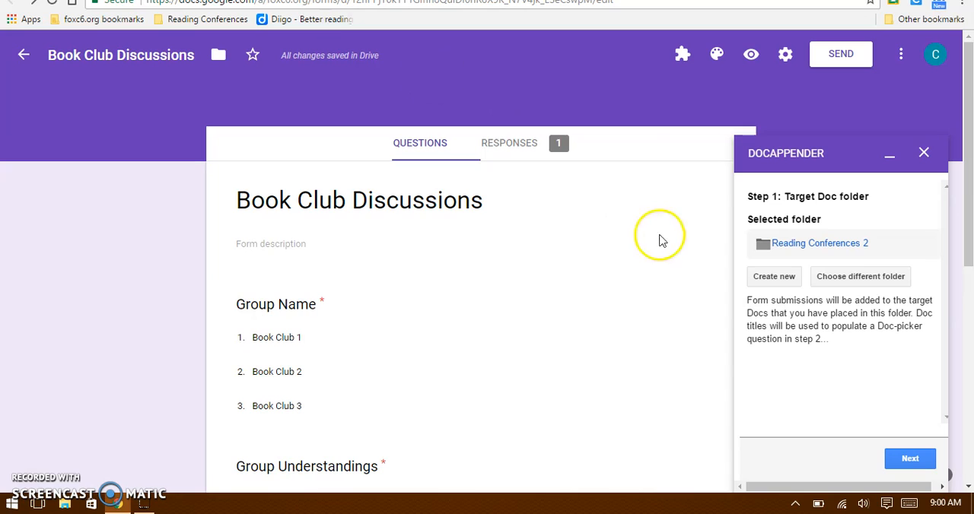